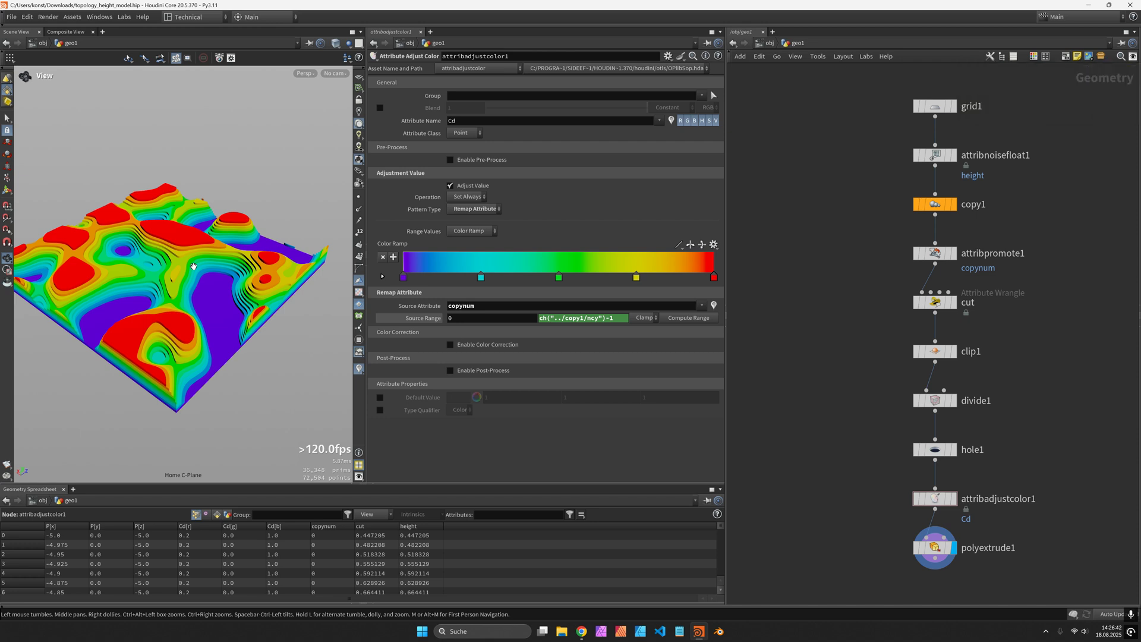
Orbit the finished rainbow stepped terrain to view it from another angle
{"action": "left_click_drag", "start_coordinate": [169, 250], "coordinate": [181, 227]}
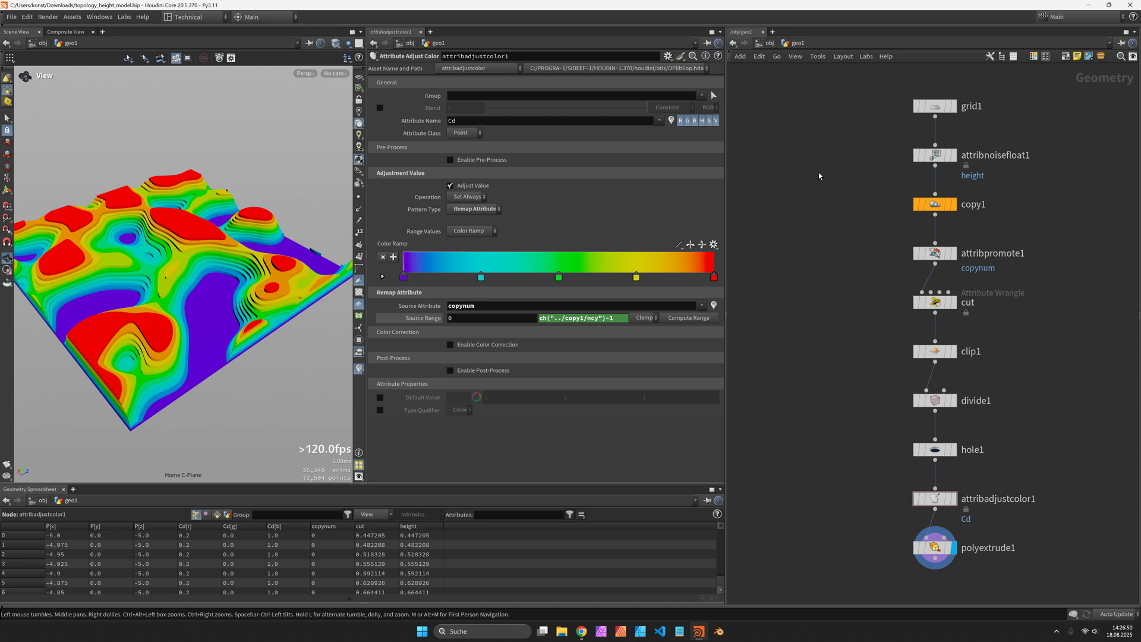
Start a new scene and create a Geometry object, diving inside it
{"action": "key", "text": "ctrl+n"}
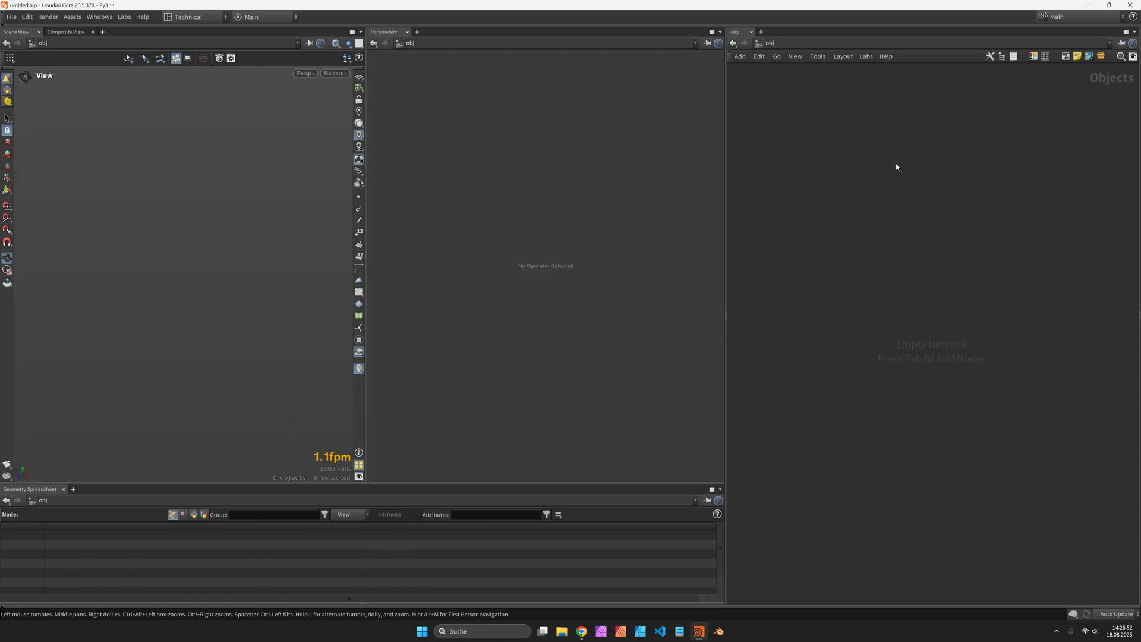
{"action": "key", "text": "Tab"}
{"action": "type", "text": "geo"}
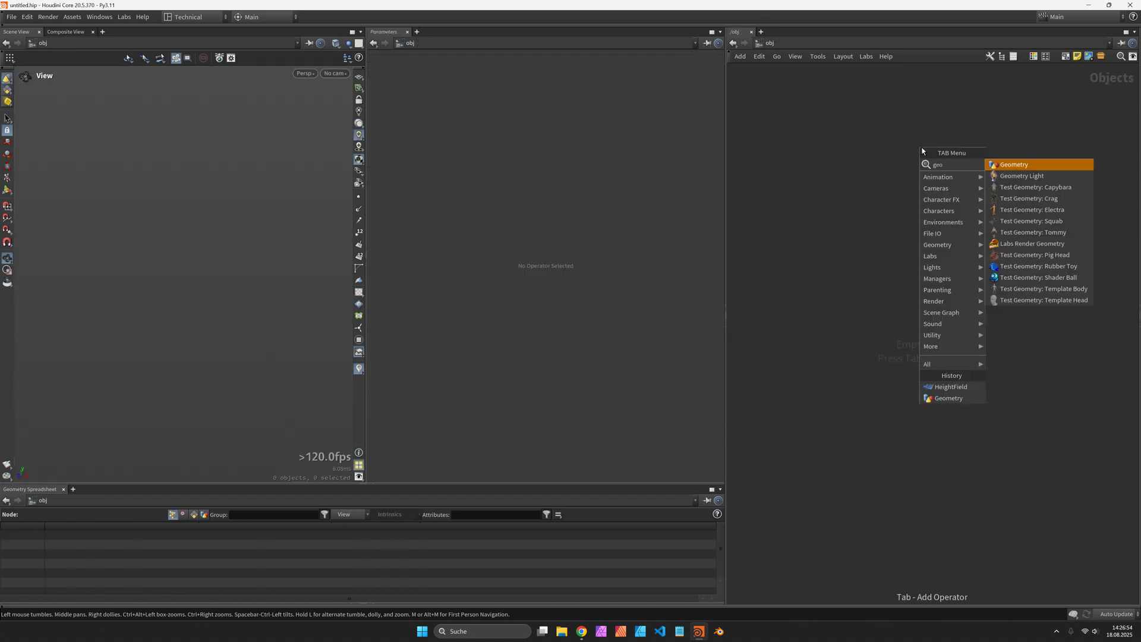
{"action": "key", "text": "Return"}
Add a HeightField node and frame the view on the heightfield plane
{"action": "key", "text": "Tab"}
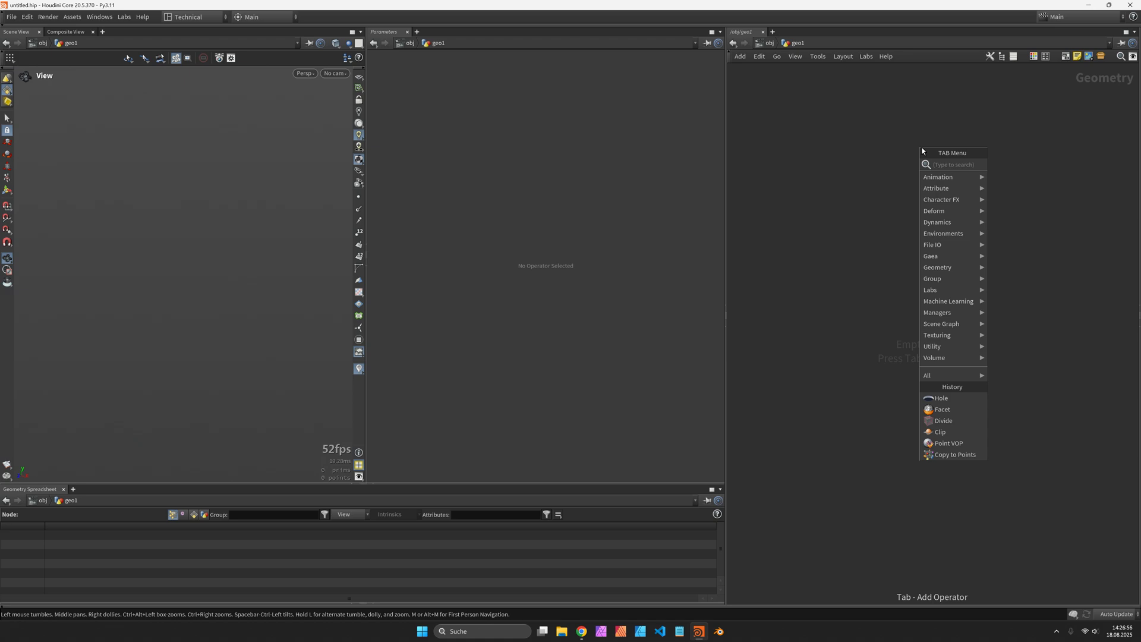
{"action": "type", "text": "box"}
{"action": "key", "text": "Return"}
{"action": "key", "text": "Escape"}
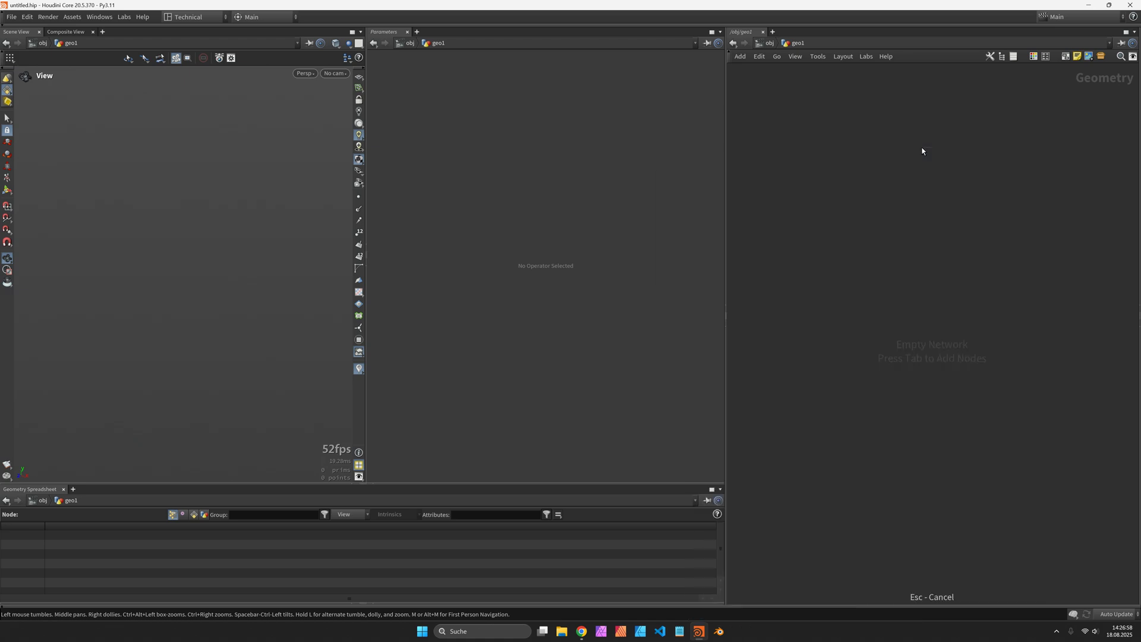
{"action": "key", "text": "Tab"}
{"action": "type", "text": "hf"}
{"action": "key", "text": "Return"}
{"action": "left_click", "coordinate": [922, 149]}
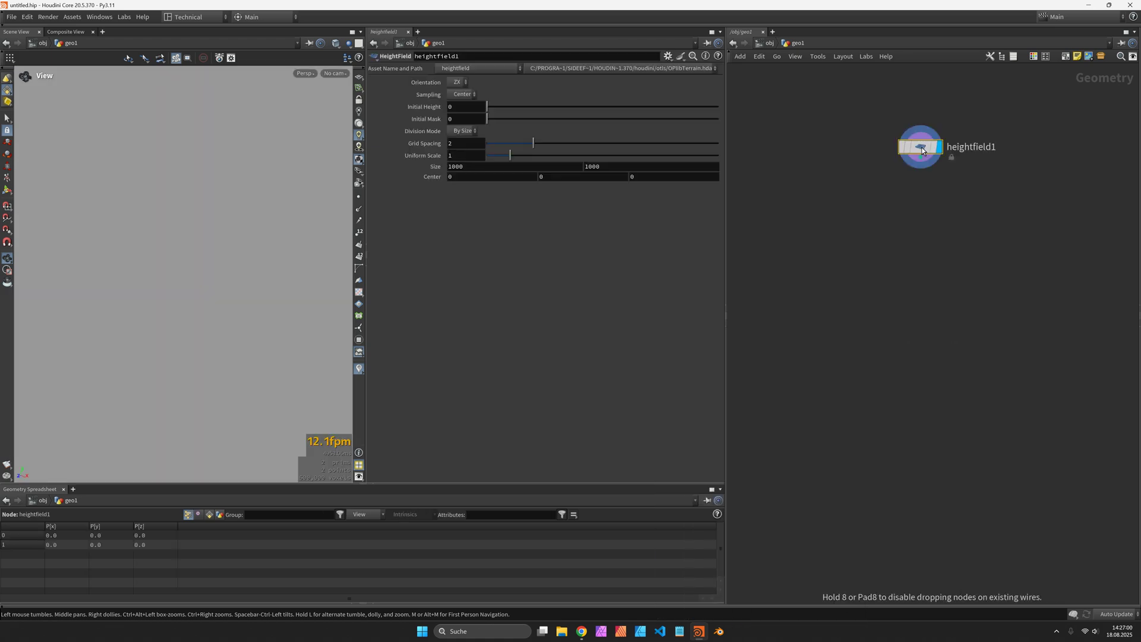
{"action": "key", "text": "space+h"}
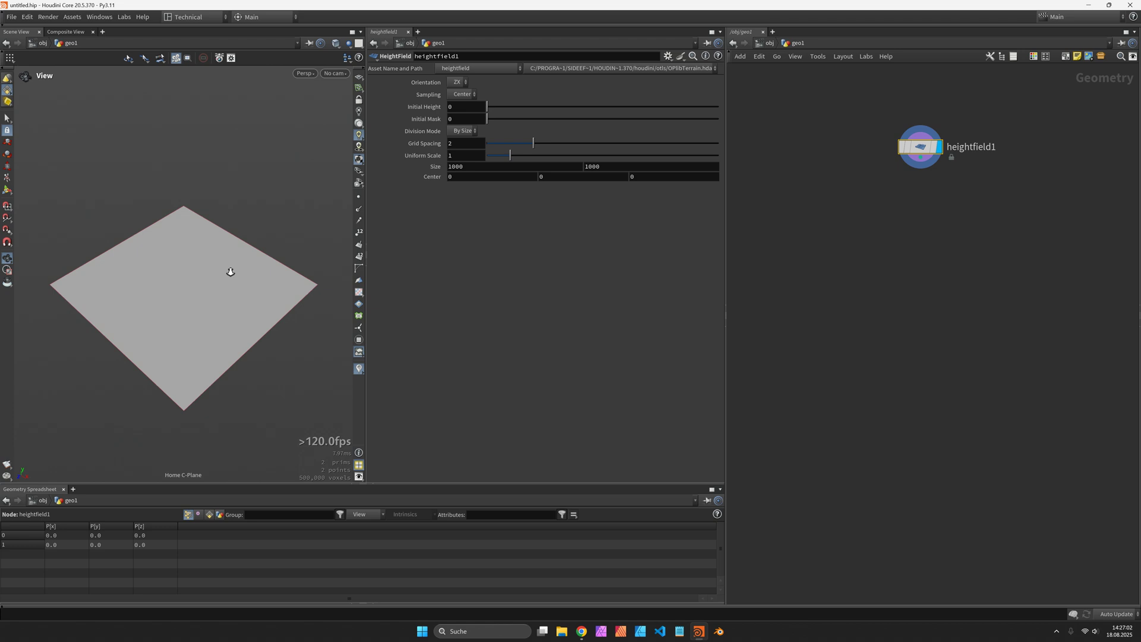
Add HeightField Noise with Amplitude 1000, Element Size 1000 and Max Octaves 3
{"action": "key", "text": "Tab"}
{"action": "type", "text": "hfnoise"}
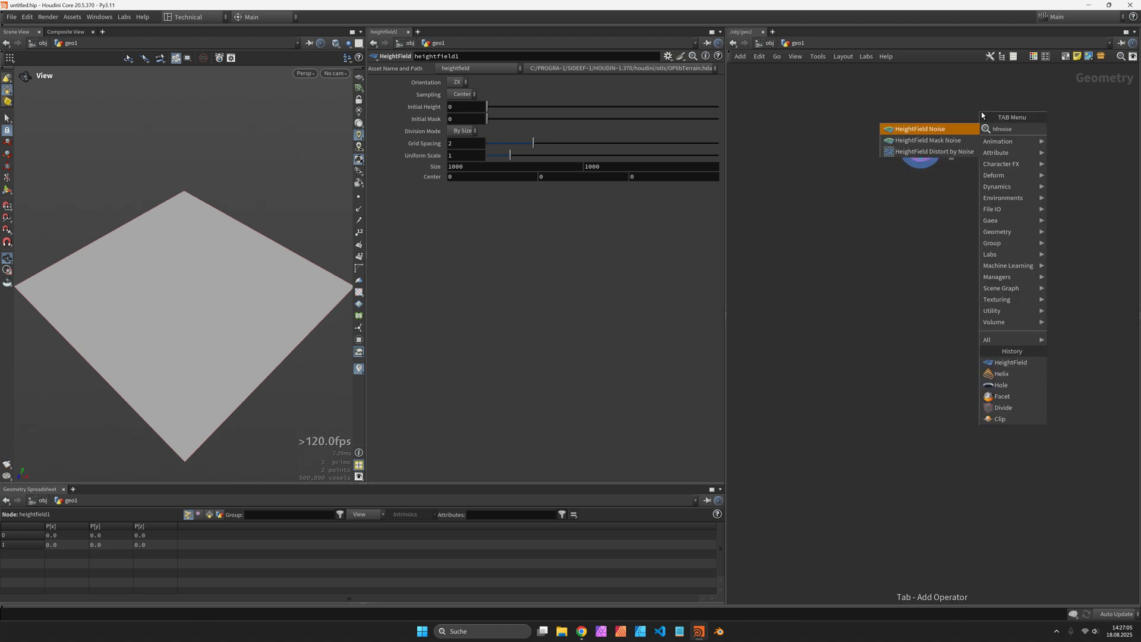
{"action": "key", "text": "Return"}
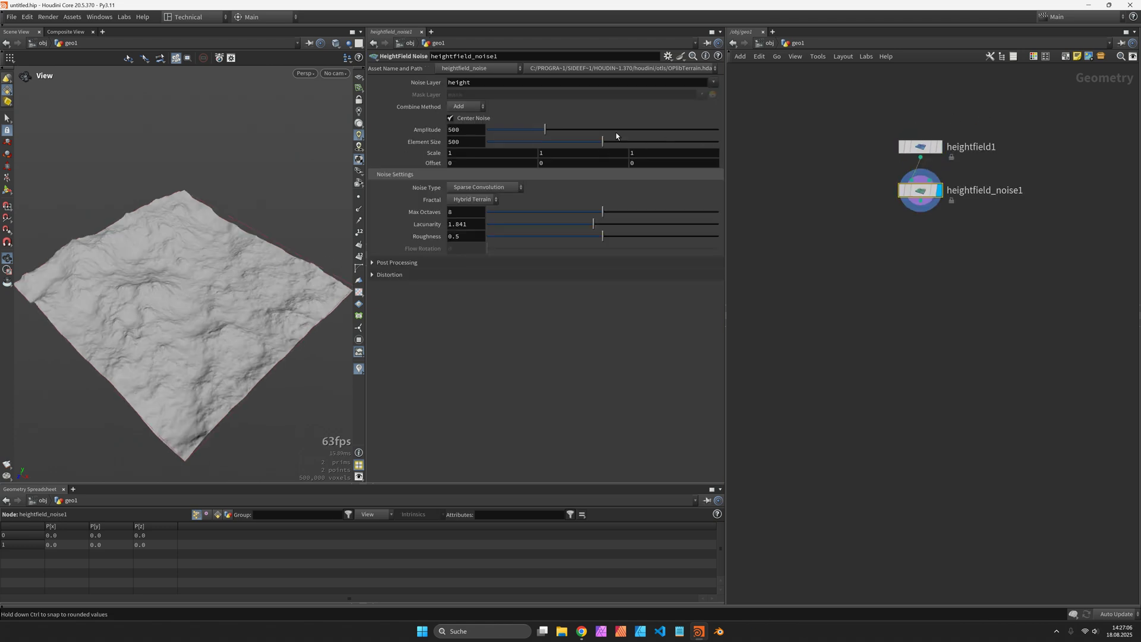
{"action": "left_click", "coordinate": [480, 135]}
{"action": "type", "text": "100"}
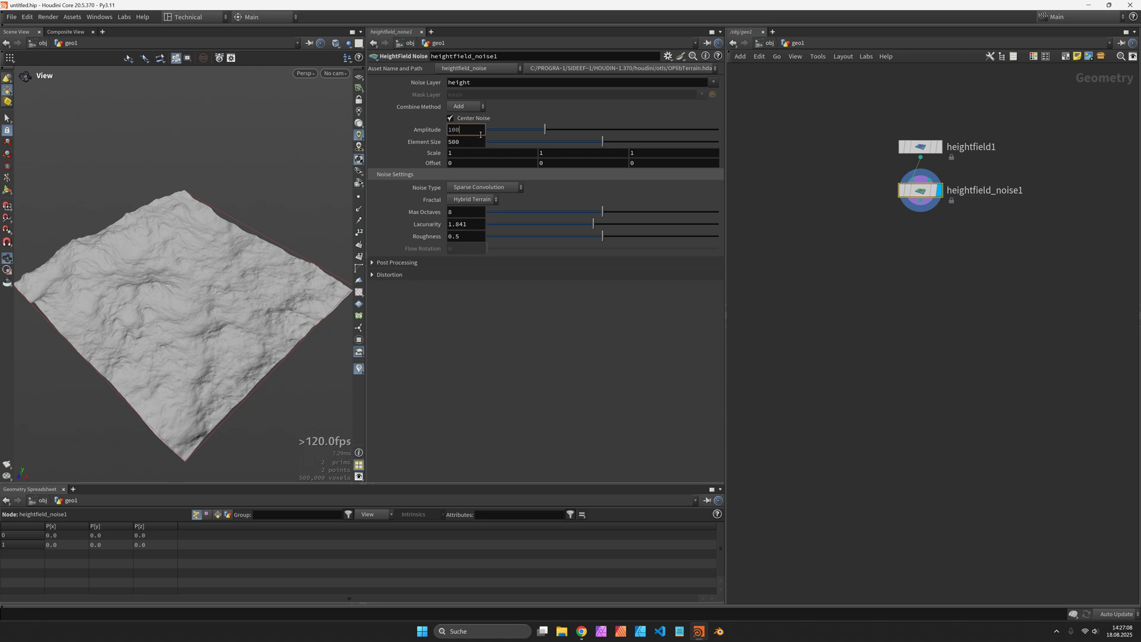
{"action": "type", "text": "0"}
{"action": "key", "text": "Tab"}
{"action": "type", "text": "10"}
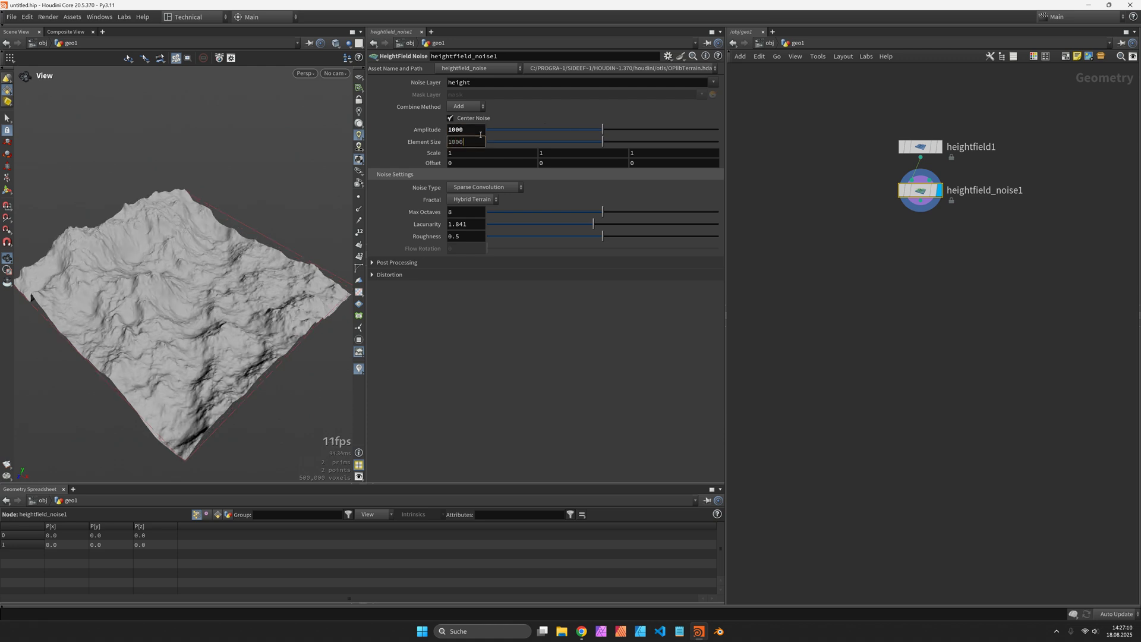
{"action": "key", "text": "Return"}
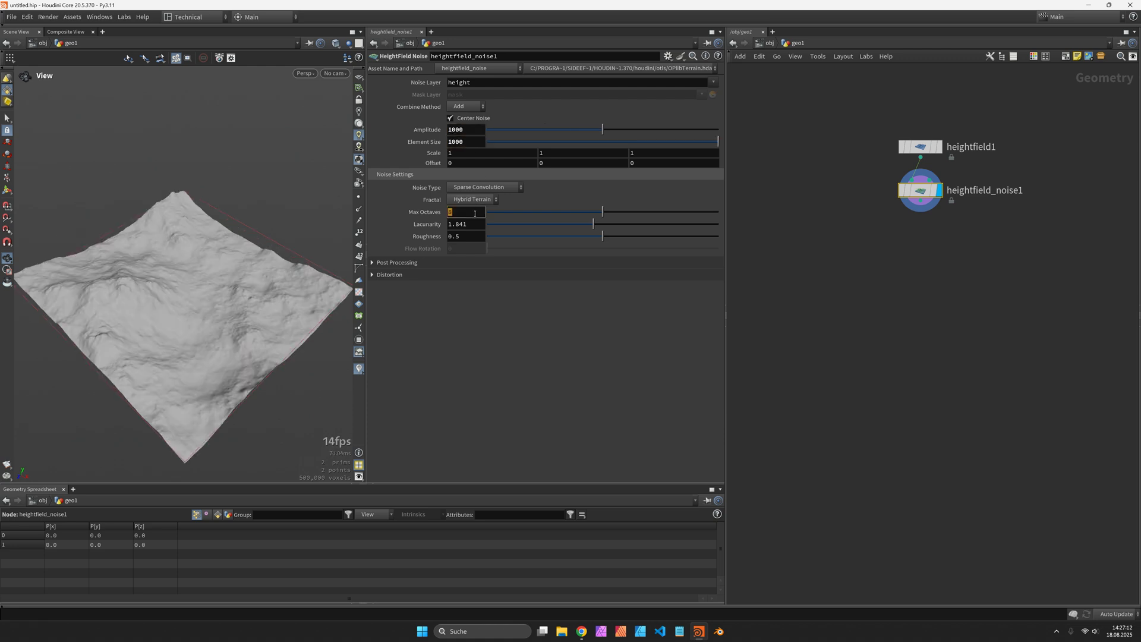
{"action": "type", "text": "3"}
{"action": "key", "text": "Return"}
{"action": "left_click_drag", "start_coordinate": [297, 221], "coordinate": [89, 261]}
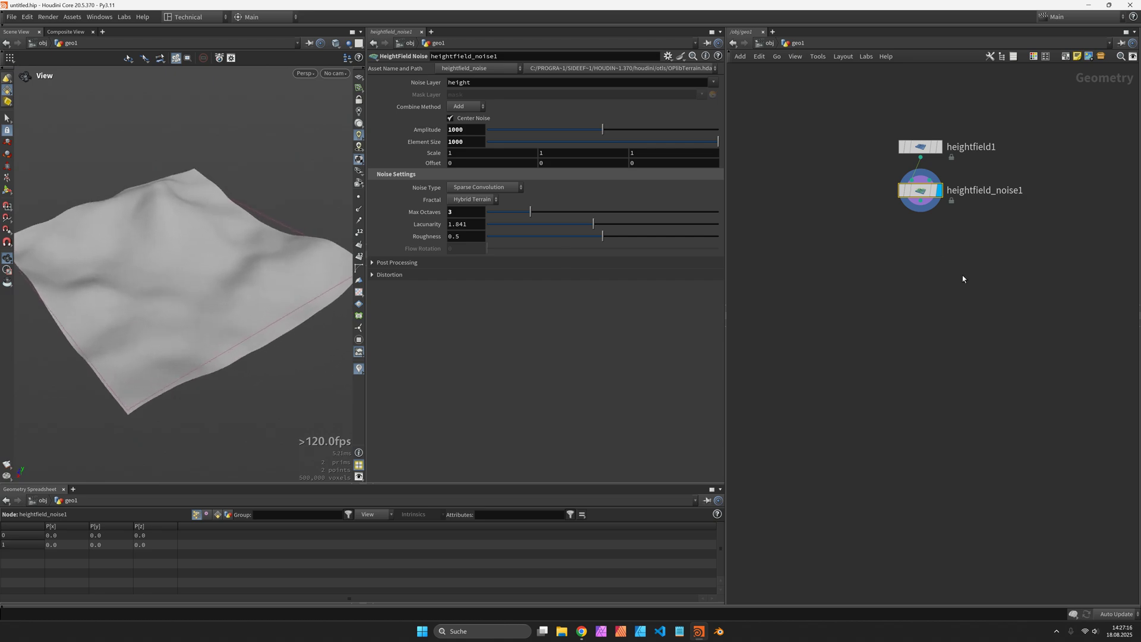
{"action": "middle_click_drag", "start_coordinate": [943, 283], "coordinate": [963, 283]}
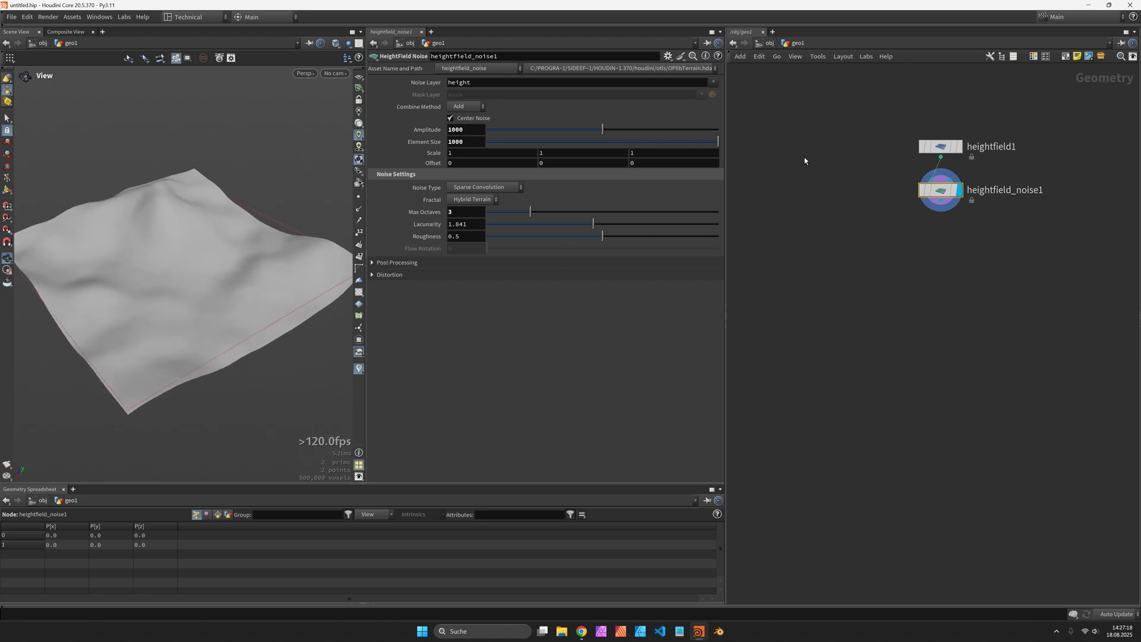
Add a Line node and display it in the viewport
{"action": "key", "text": "Tab"}
{"action": "type", "text": "line"}
{"action": "key", "text": "Return"}
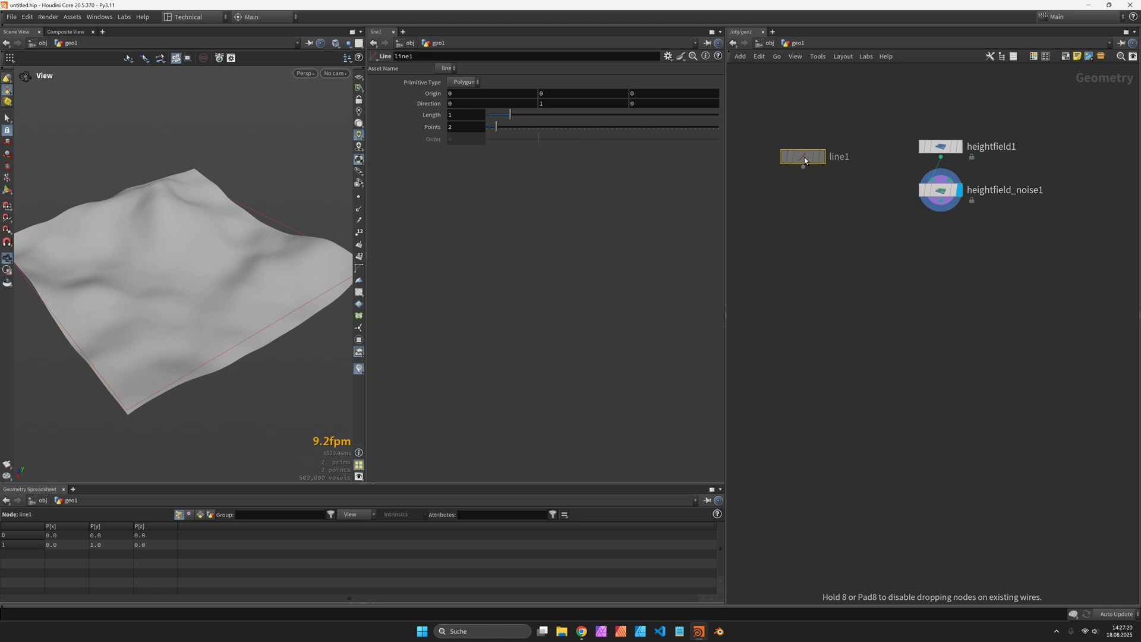
{"action": "left_click", "coordinate": [802, 146]}
{"action": "left_click", "coordinate": [818, 145]}
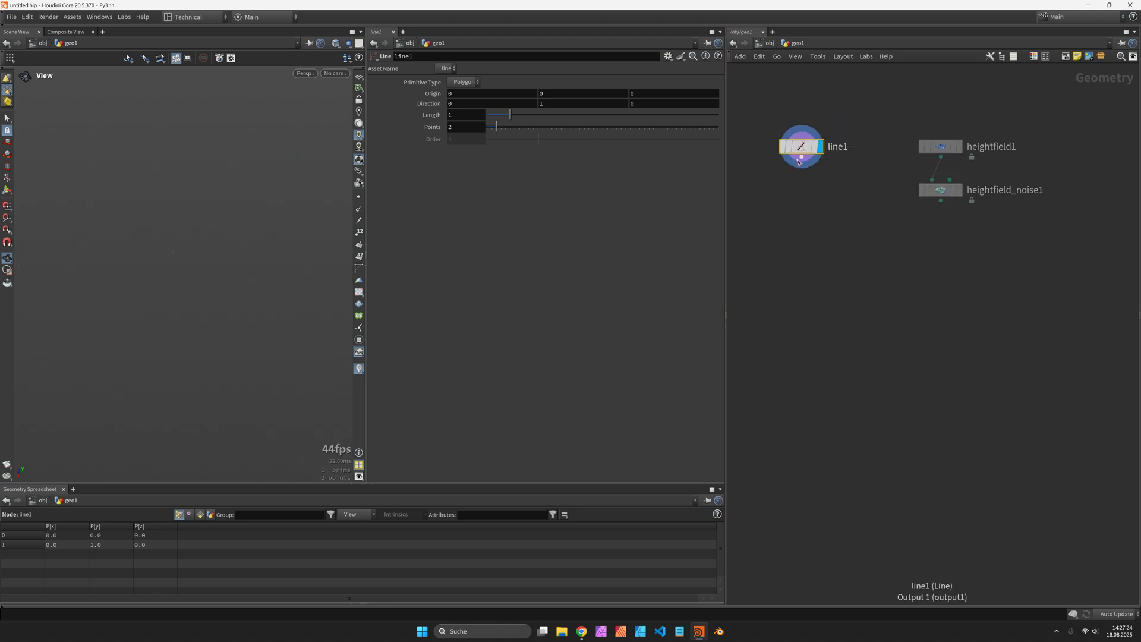
Feed line1 and heightfield_noise1 into a Match Size set to scale to fit along Y
{"action": "left_click_drag", "start_coordinate": [799, 162], "coordinate": [818, 230]}
{"action": "type", "text": "mat"}
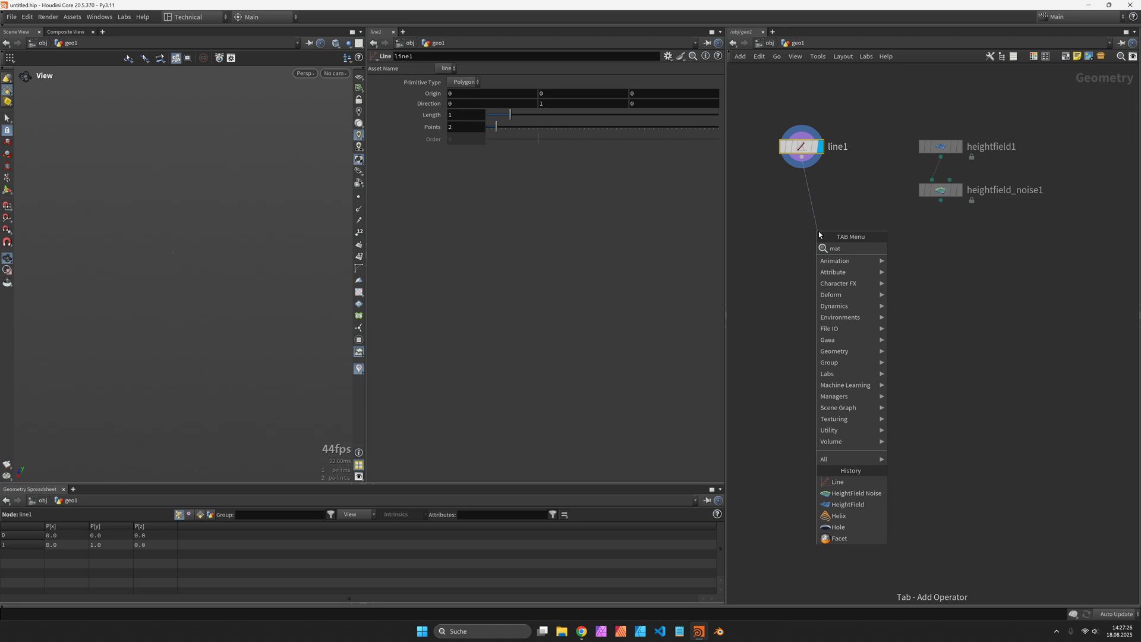
{"action": "type", "text": "chs"}
{"action": "key", "text": "Return"}
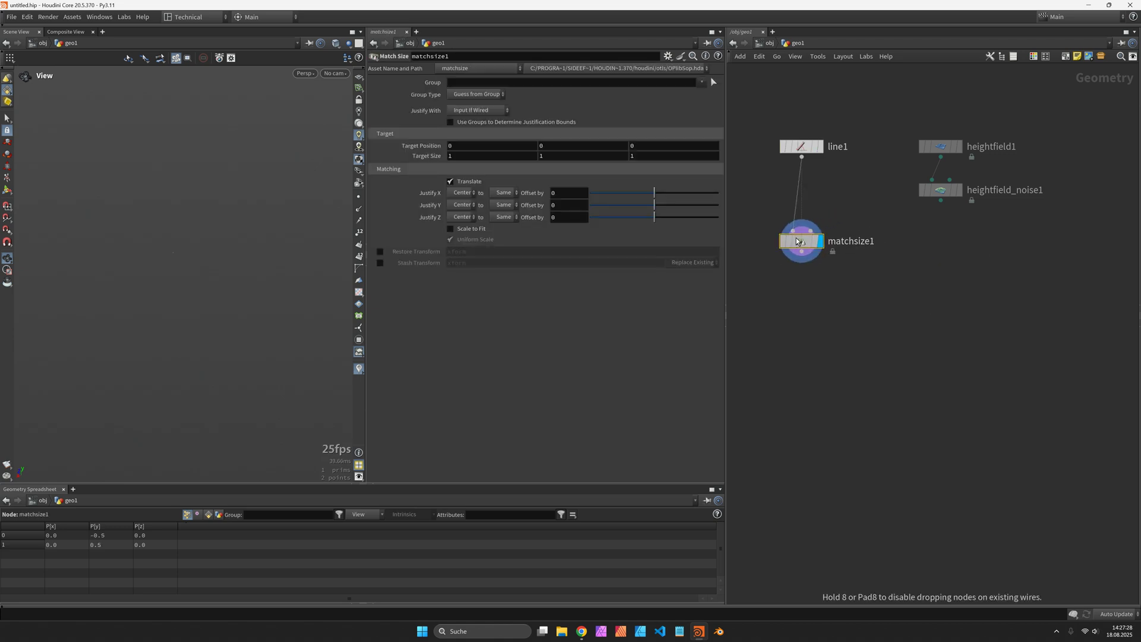
{"action": "left_click_drag", "start_coordinate": [811, 232], "coordinate": [906, 220]}
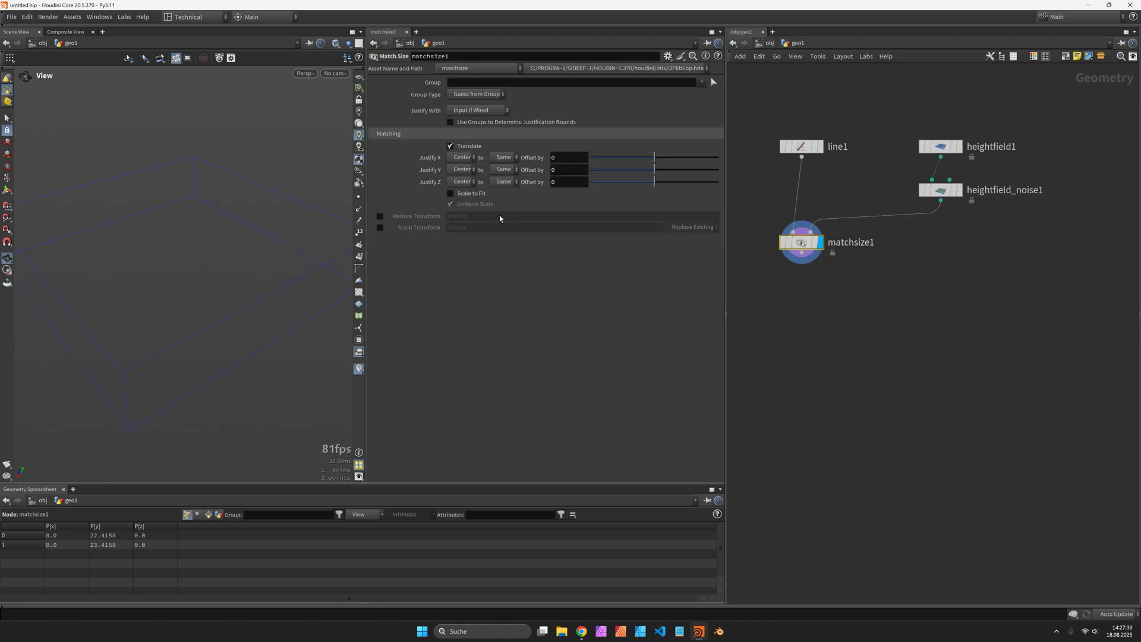
{"action": "left_click", "coordinate": [474, 195]}
{"action": "left_click", "coordinate": [476, 216]}
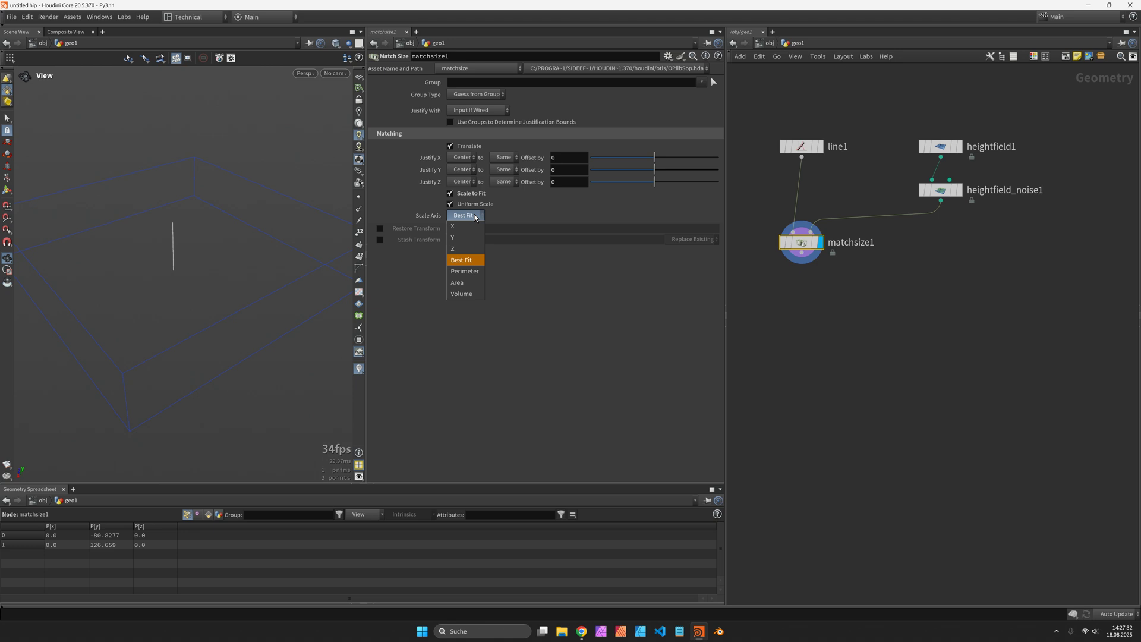
{"action": "left_click", "coordinate": [468, 238]}
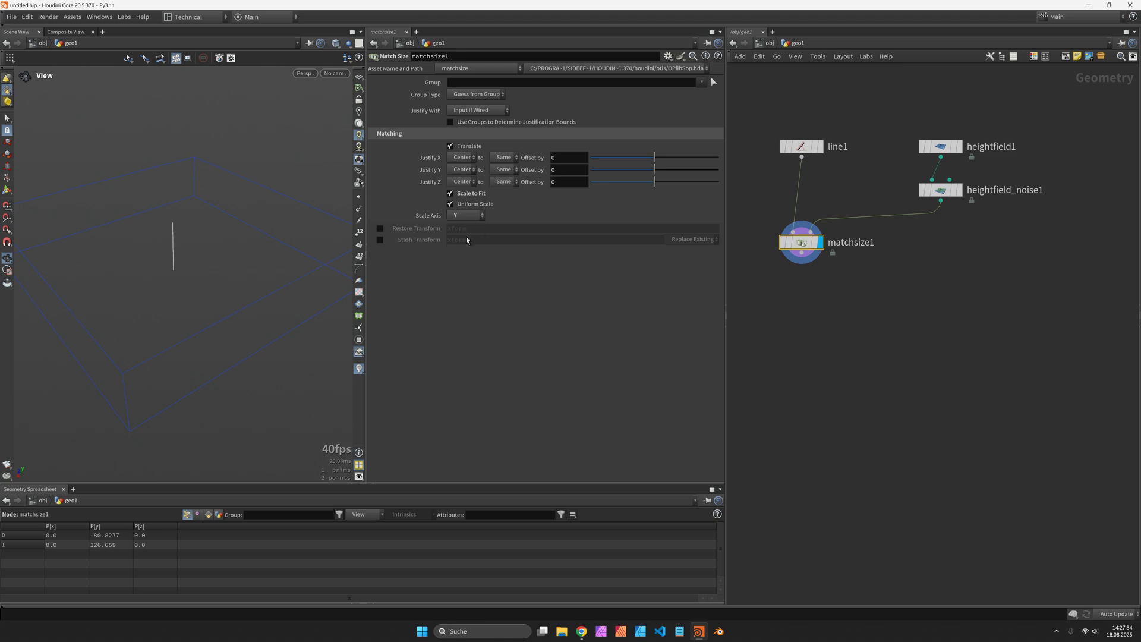
{"action": "key", "text": "Tab"}
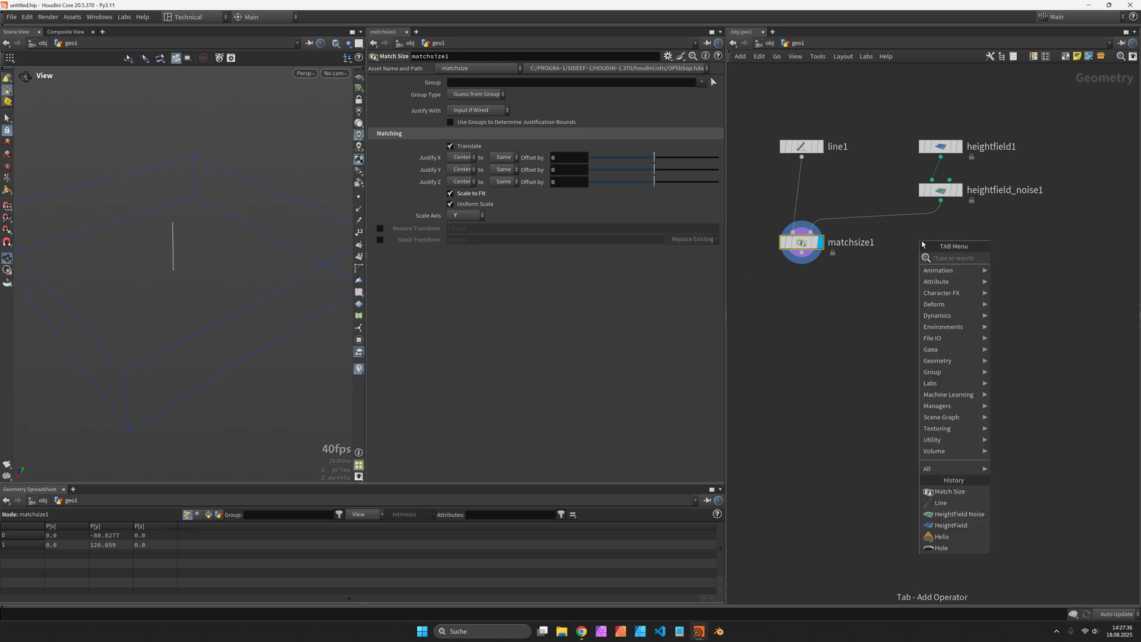
Add a Resample with segment length 10 and rename it thickness
{"action": "type", "text": "resa"}
{"action": "key", "text": "Return"}
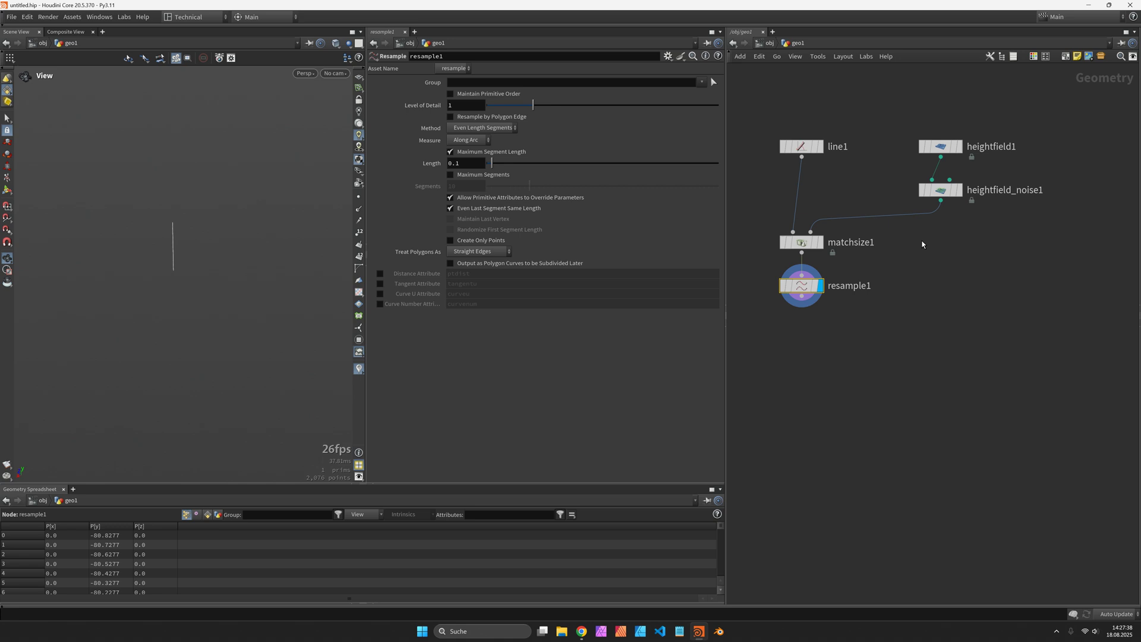
{"action": "double_click", "coordinate": [470, 164]}
{"action": "type", "text": "10"}
{"action": "key", "text": "Return"}
{"action": "double_click", "coordinate": [452, 56]}
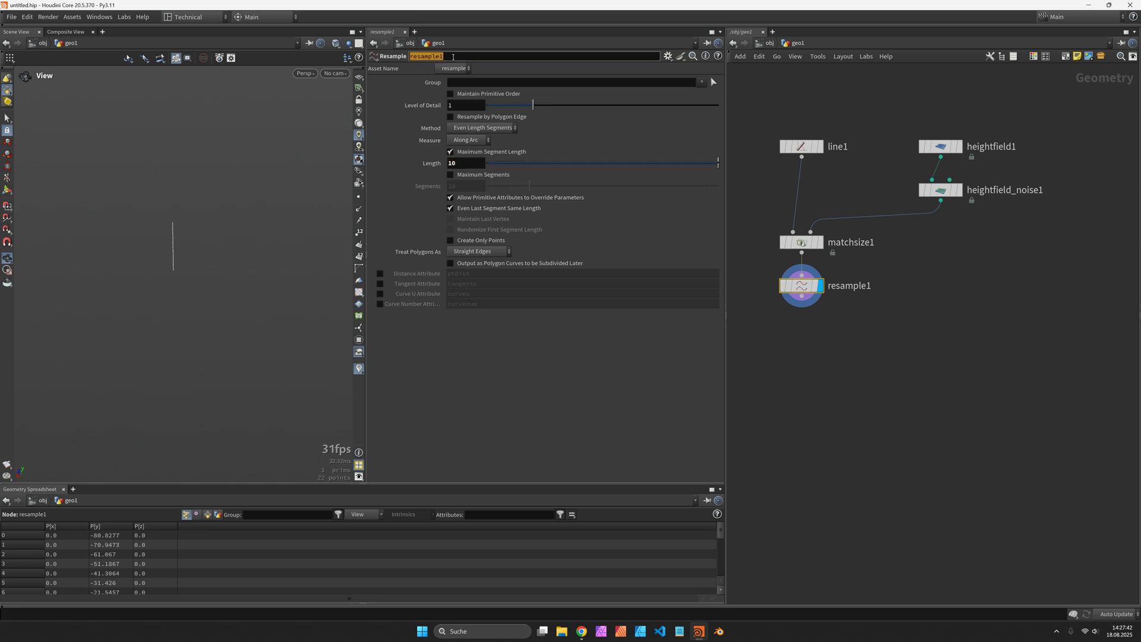
{"action": "type", "text": "thickness"}
{"action": "key", "text": "Return"}
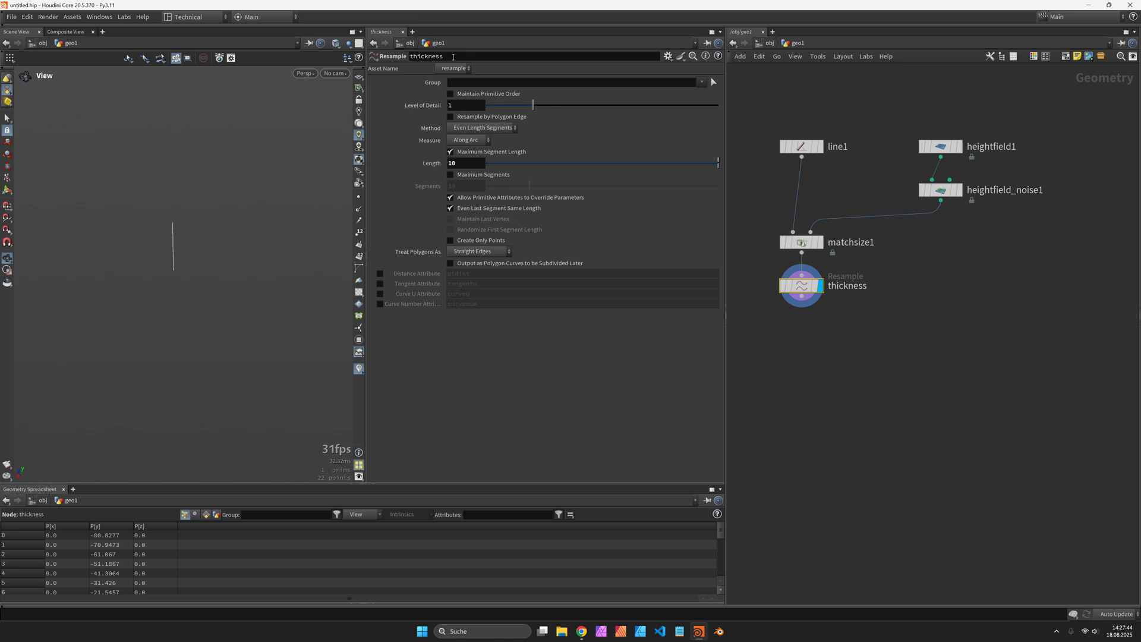
Add an Enumerate node with Group Type set to Points
{"action": "key", "text": "Tab"}
{"action": "type", "text": "enumer"}
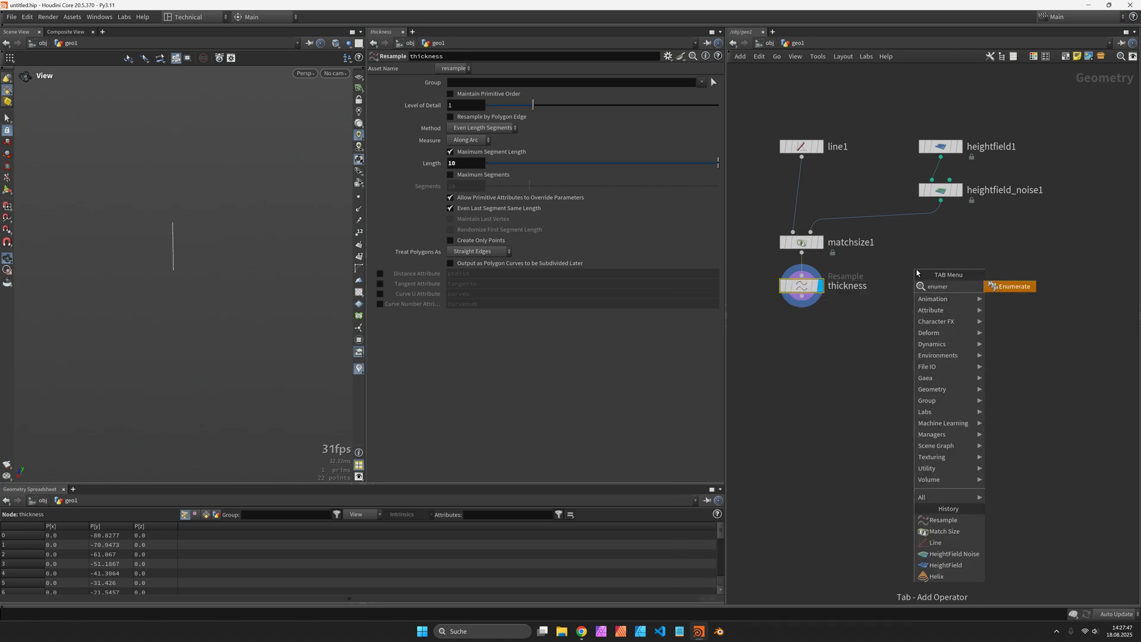
{"action": "key", "text": "Return"}
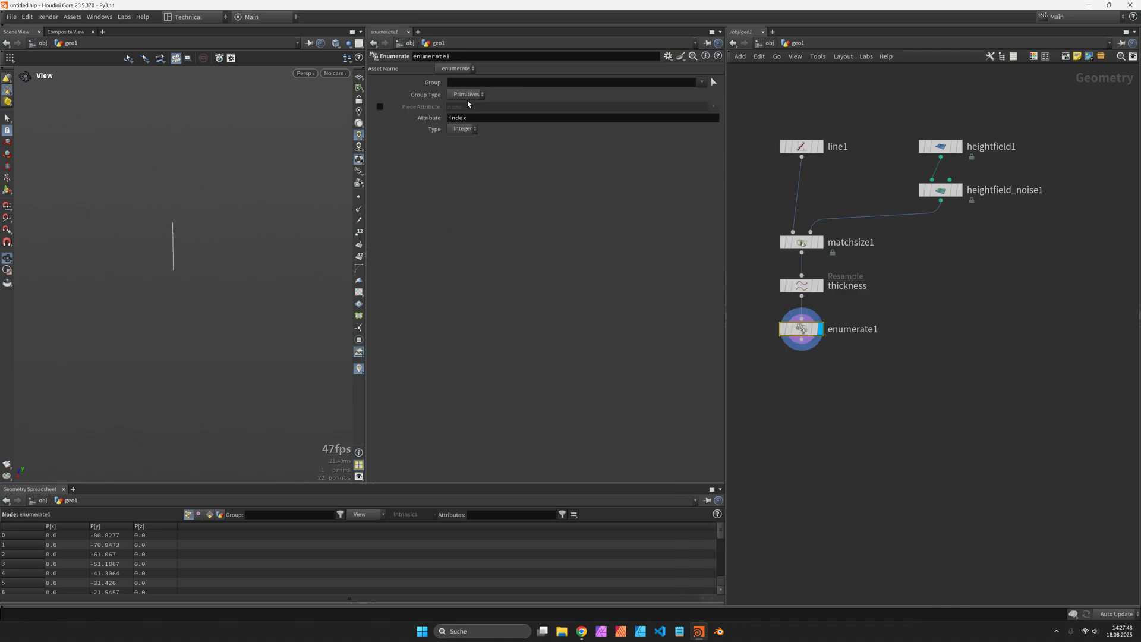
{"action": "left_click", "coordinate": [466, 95]}
{"action": "left_click", "coordinate": [466, 117]}
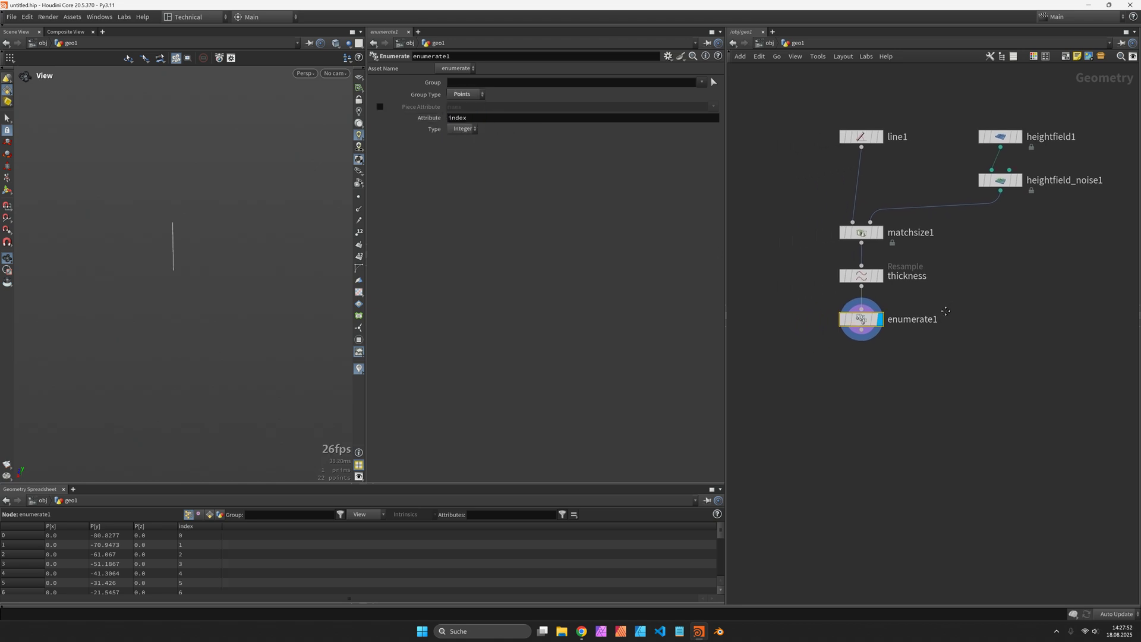
{"action": "key", "text": "Tab"}
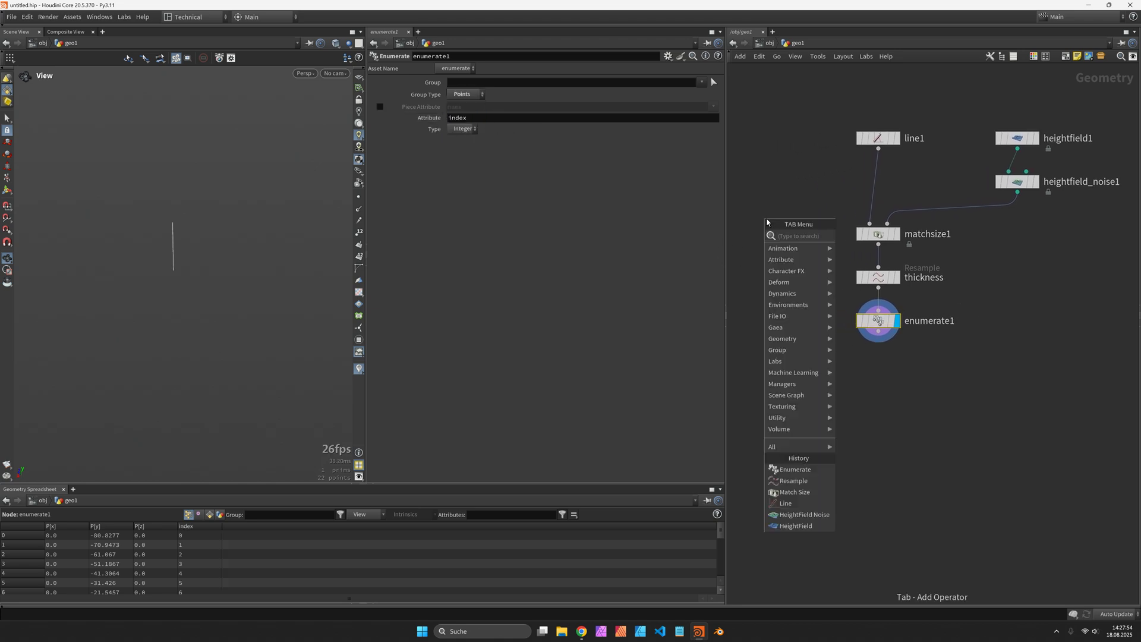
Add a Grid node and display it in the viewport
{"action": "type", "text": "grid"}
{"action": "key", "text": "Return"}
{"action": "left_click", "coordinate": [766, 219]}
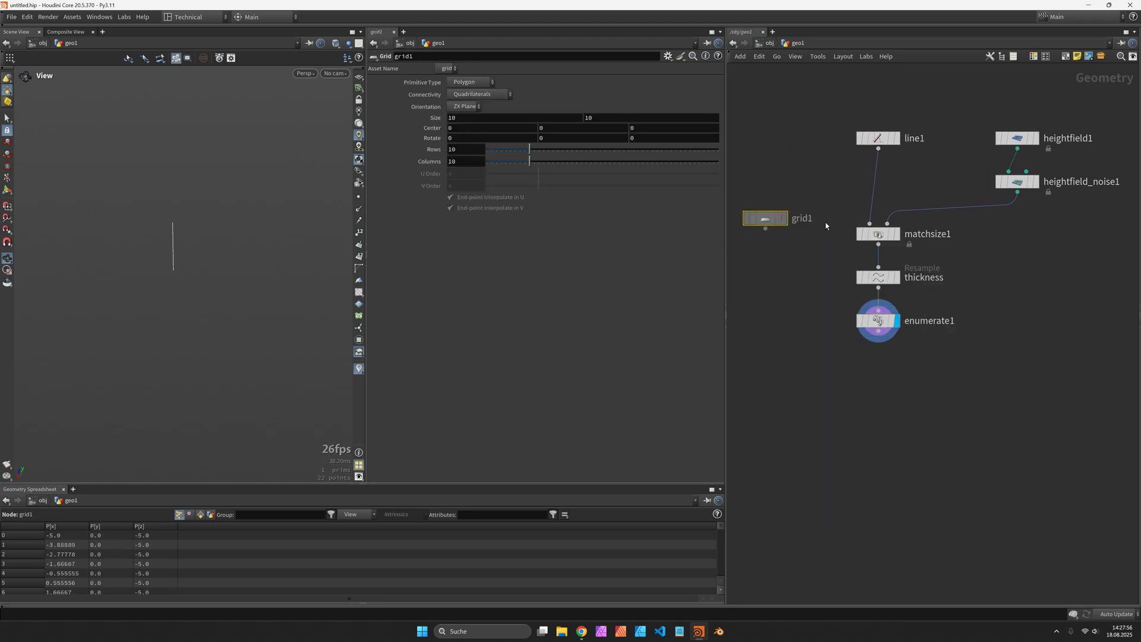
{"action": "left_click", "coordinate": [779, 221]}
{"action": "left_click_drag", "start_coordinate": [759, 230], "coordinate": [750, 243]}
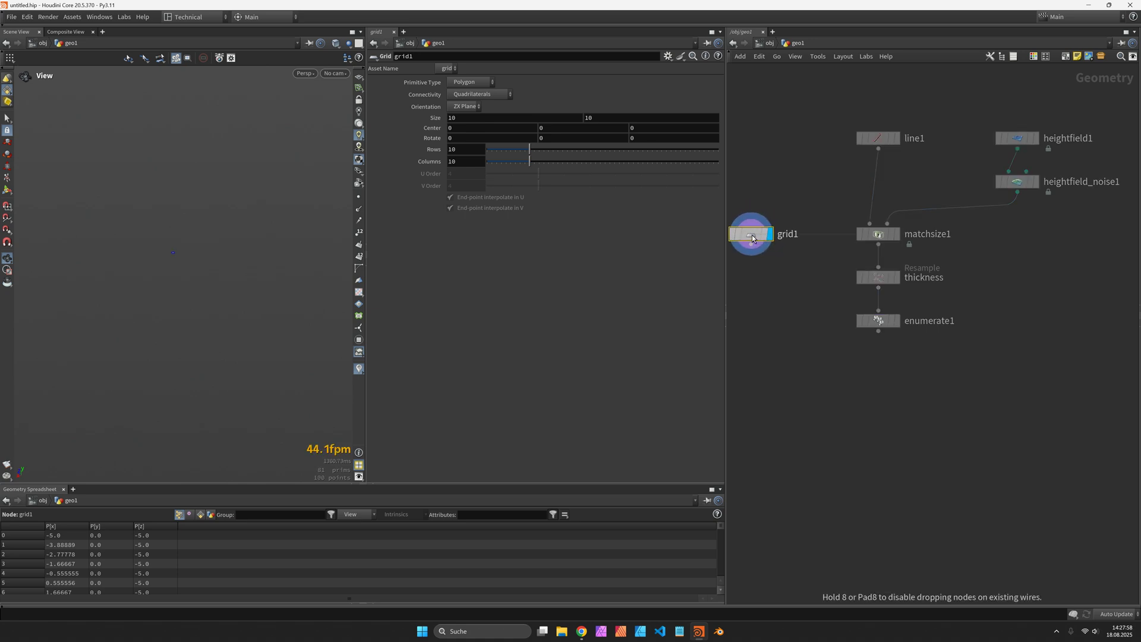
Set the grid size to 1000 by 1000 with 101 rows and 101 columns
{"action": "left_click", "coordinate": [491, 118]}
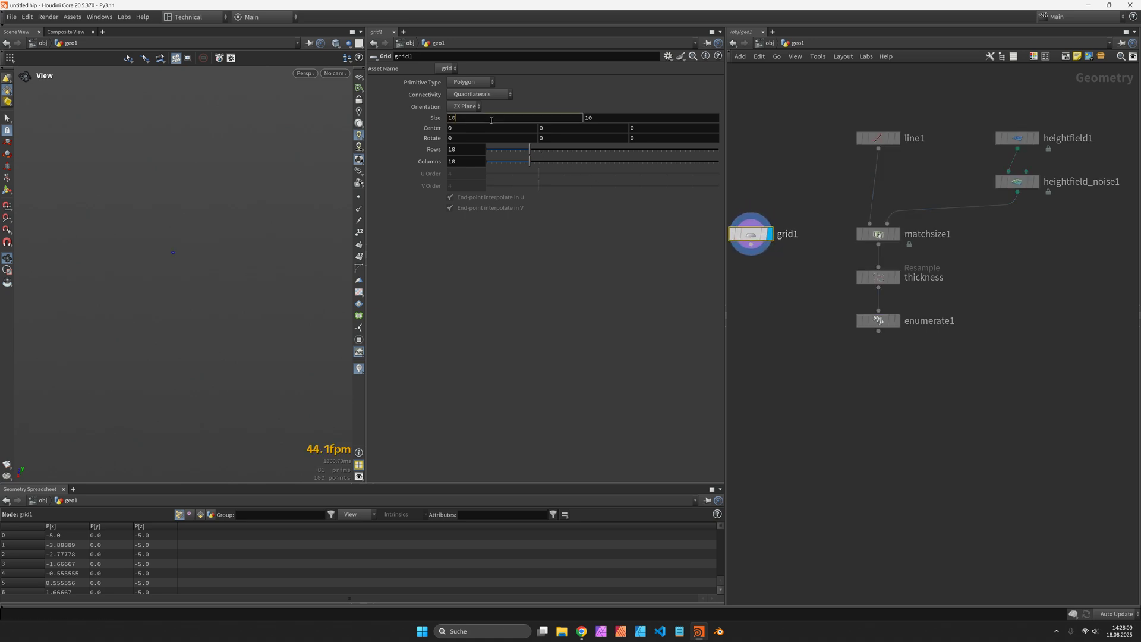
{"action": "type", "text": "00"}
{"action": "key", "text": "Tab"}
{"action": "type", "text": "1000"}
{"action": "key", "text": "Return"}
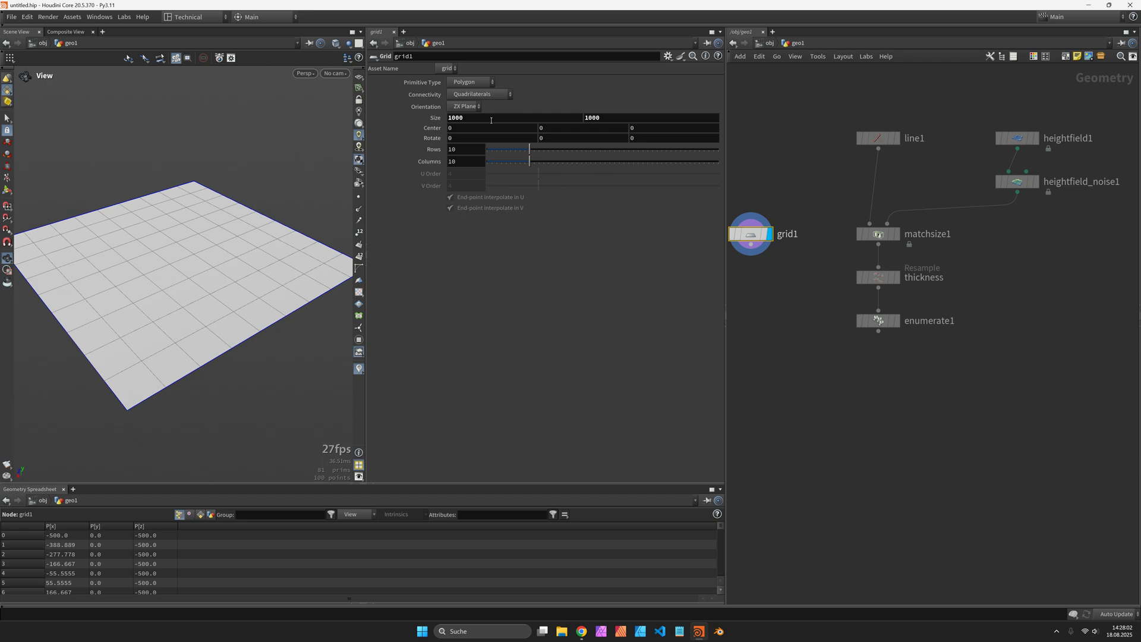
{"action": "type", "text": "1"}
{"action": "key", "text": "Tab"}
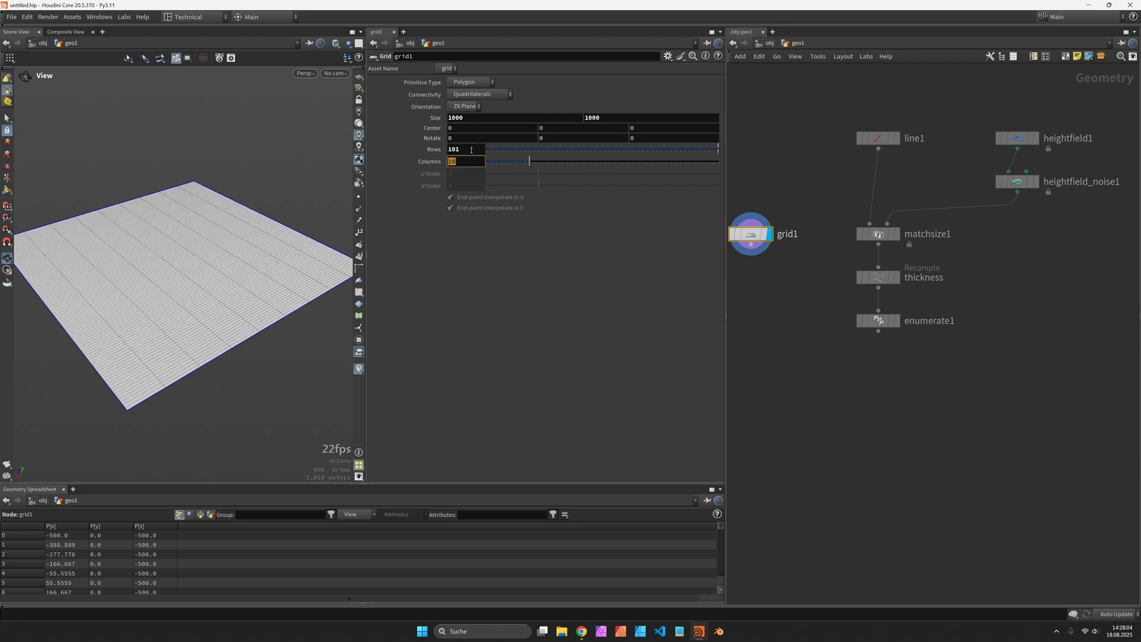
{"action": "type", "text": "101"}
{"action": "key", "text": "Return"}
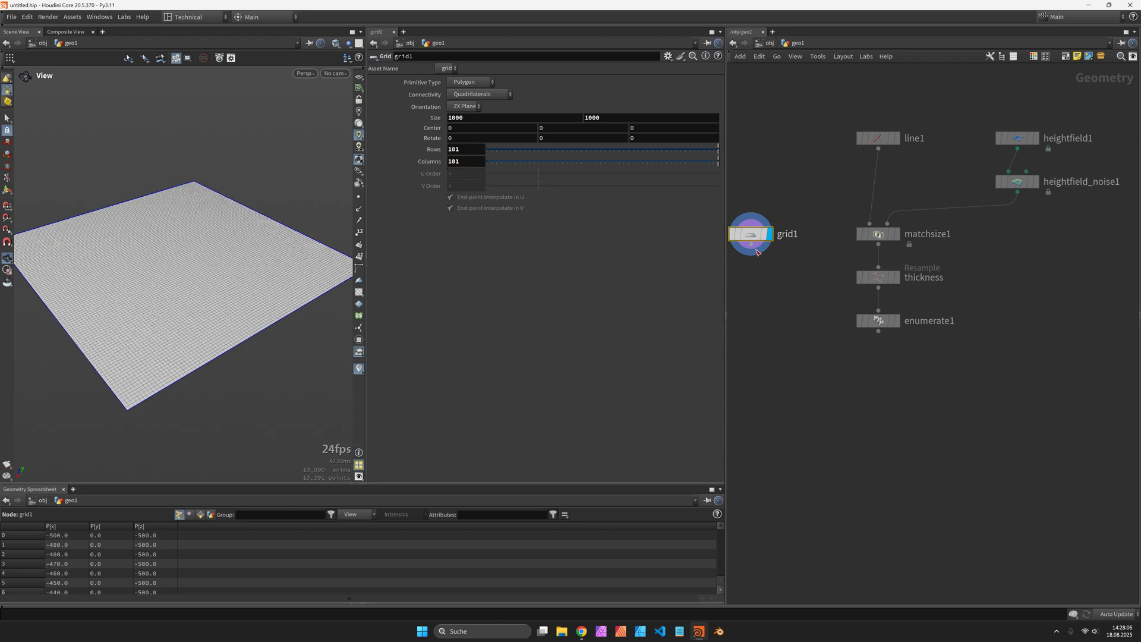
Copy the grid onto the enumerated points with Copy to Points and display the stacked block
{"action": "left_click_drag", "start_coordinate": [751, 245], "coordinate": [792, 359]}
{"action": "type", "text": "copy"}
{"action": "key", "text": "Return"}
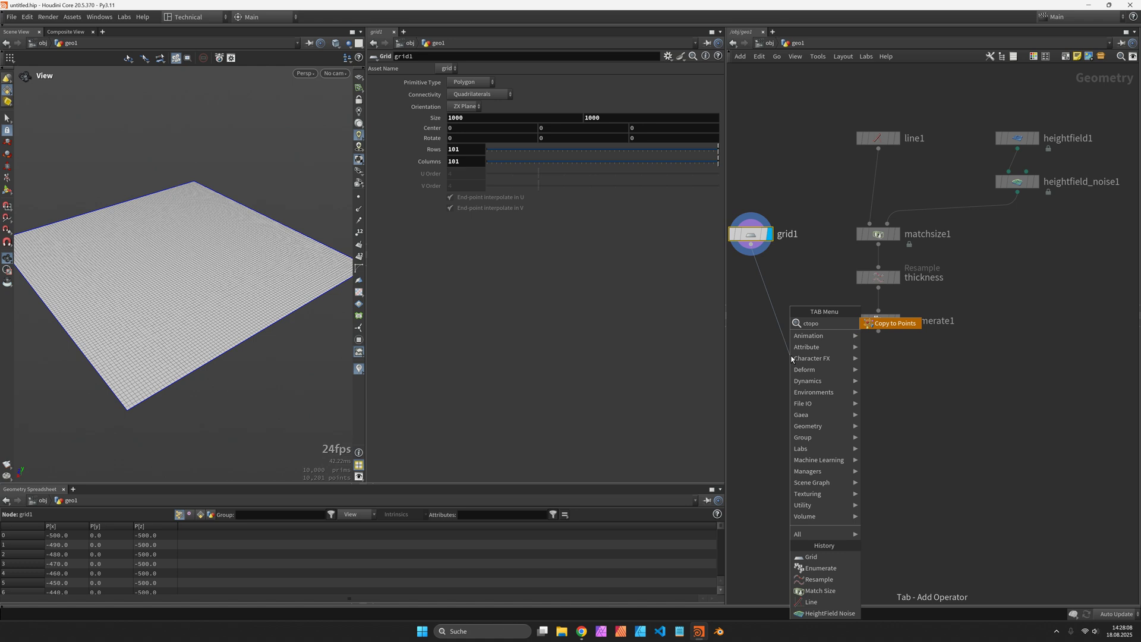
{"action": "left_click", "coordinate": [790, 354]}
{"action": "left_click_drag", "start_coordinate": [798, 354], "coordinate": [878, 332]}
{"action": "left_click", "coordinate": [768, 380]}
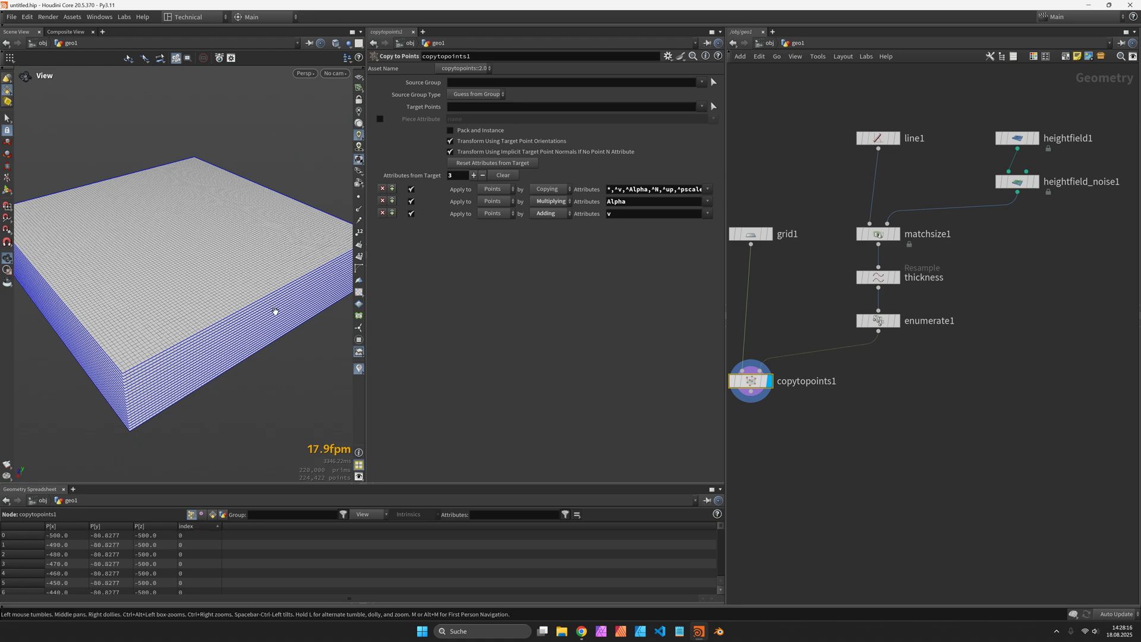
{"action": "scroll", "coordinate": [272, 310], "scroll_direction": "down", "scroll_amount": 3}
{"action": "left_click_drag", "start_coordinate": [237, 321], "coordinate": [265, 313]}
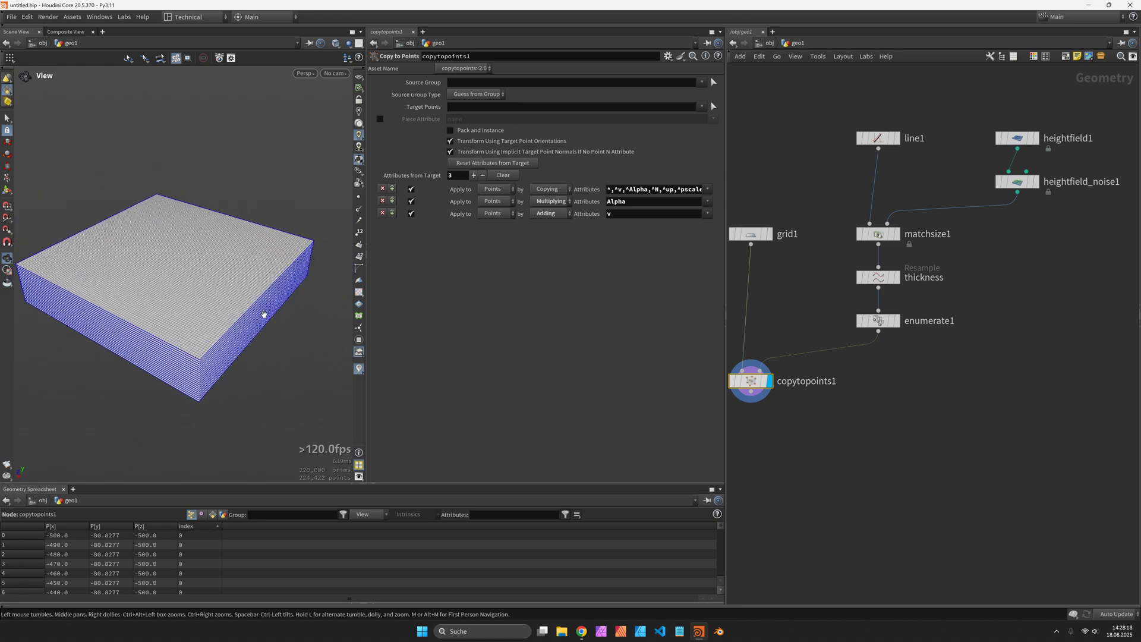
Try a 500 by 500 grid size and a noise terrain template, then undo
{"action": "left_click", "coordinate": [752, 234]}
{"action": "left_click", "coordinate": [503, 123]}
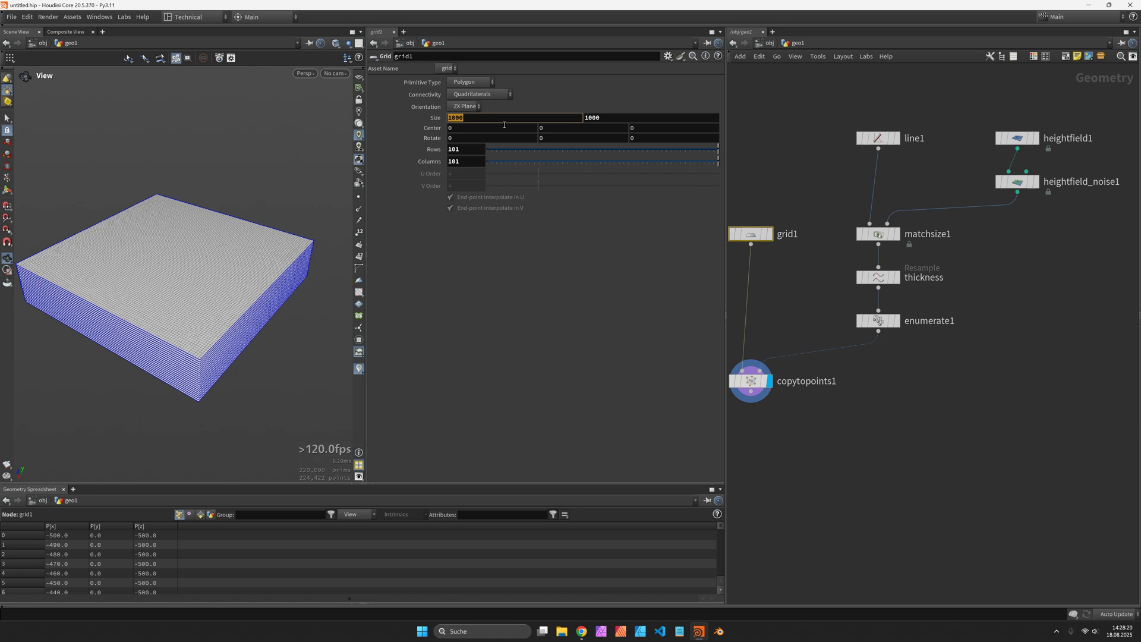
{"action": "type", "text": "500"}
{"action": "key", "text": "Tab"}
{"action": "type", "text": "500"}
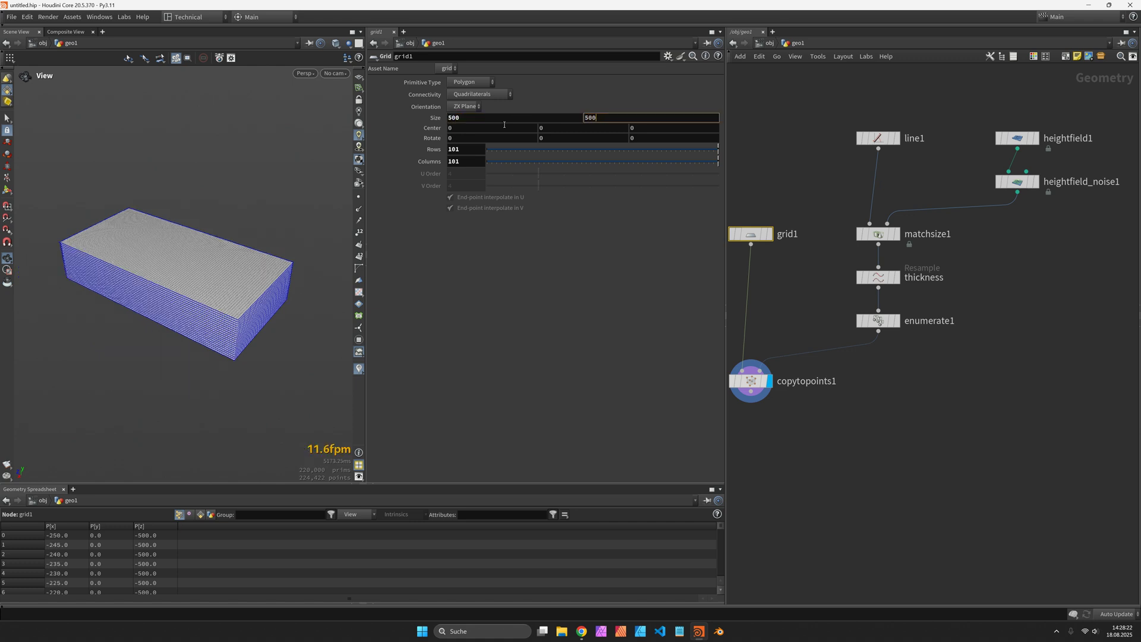
{"action": "key", "text": "Return"}
{"action": "left_click", "coordinate": [1033, 198]}
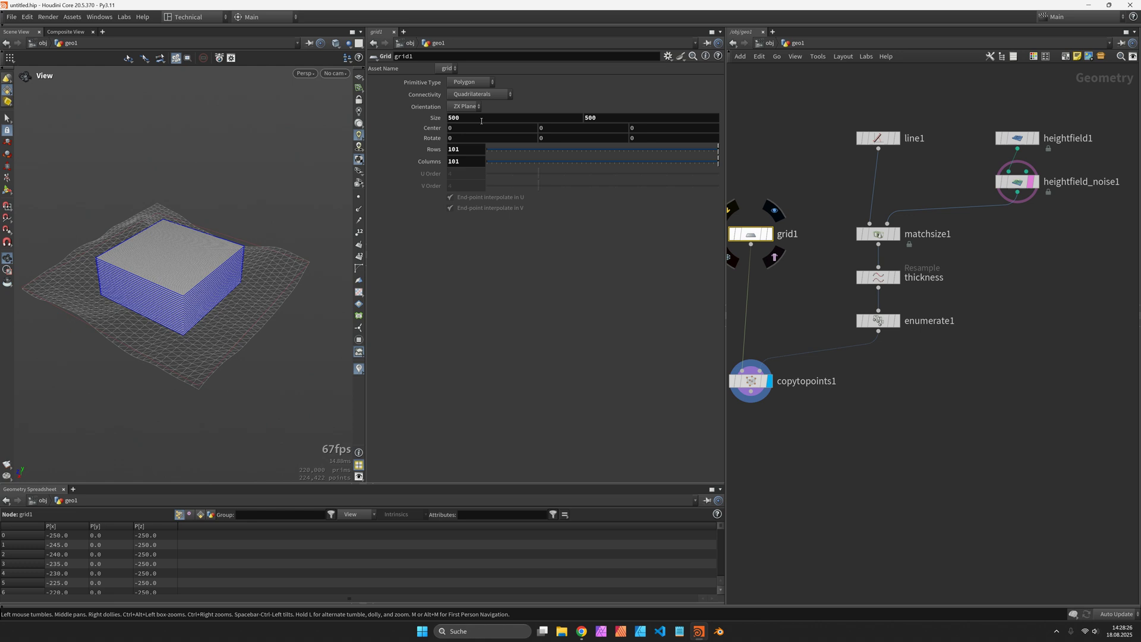
{"action": "key", "text": "ctrl+z"}
{"action": "key", "text": "ctrl+z"}
{"action": "key", "text": "ctrl+z"}
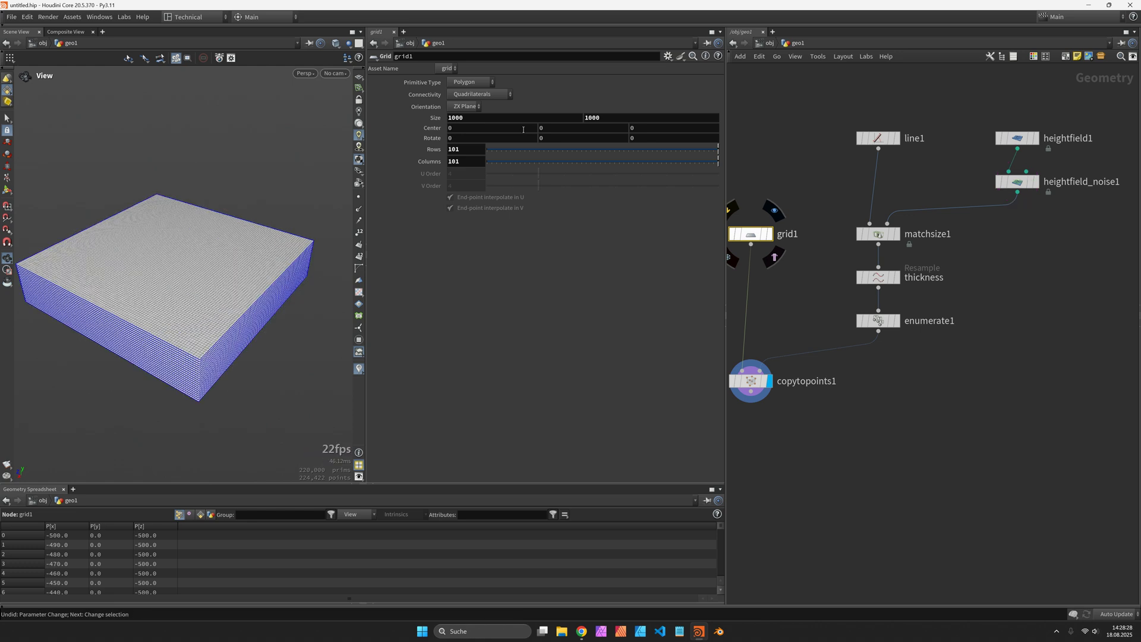
Add a point Attribute VOP after copytopoints1 with heightfield_noise1 in its second input
{"action": "left_click", "coordinate": [750, 381]}
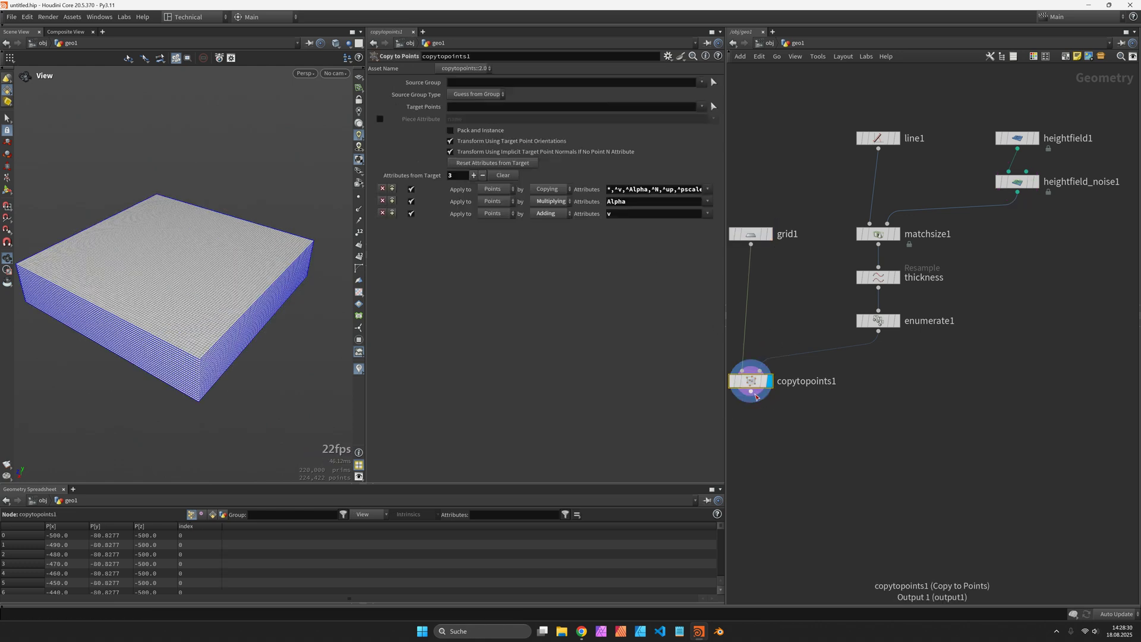
{"action": "left_click_drag", "start_coordinate": [755, 397], "coordinate": [963, 455]}
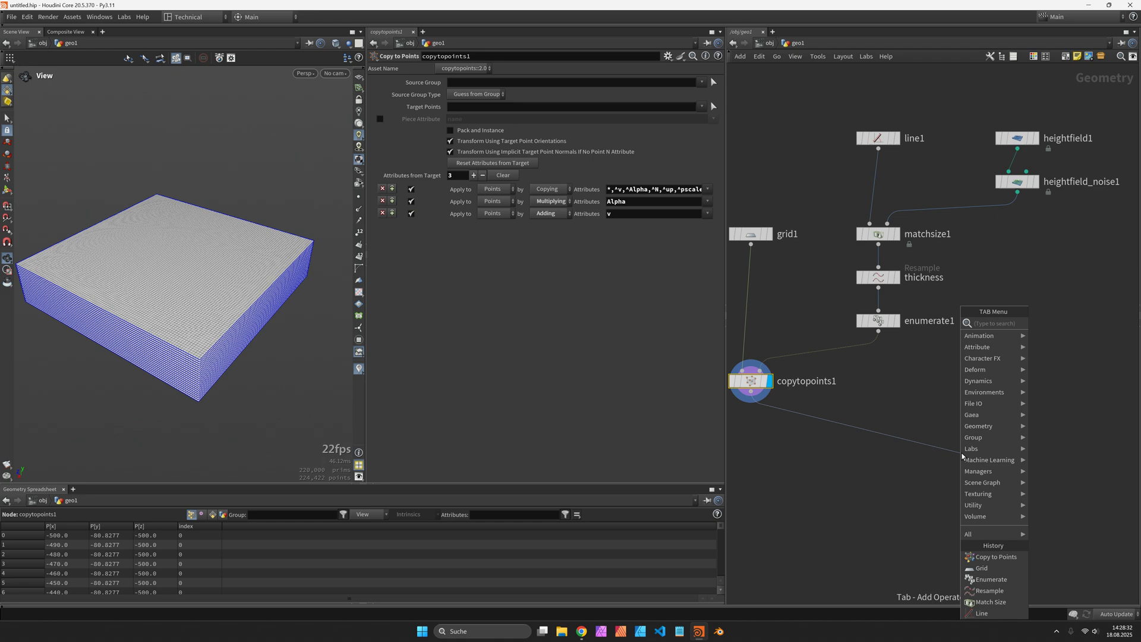
{"action": "type", "text": "pvop"}
{"action": "key", "text": "Return"}
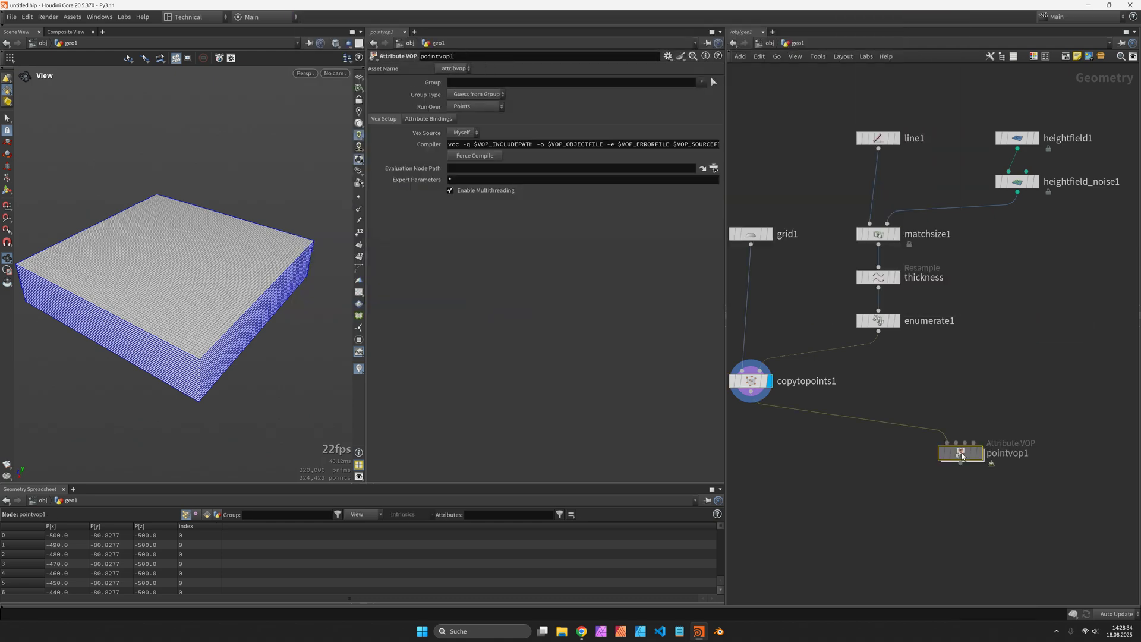
{"action": "left_click", "coordinate": [1017, 462]}
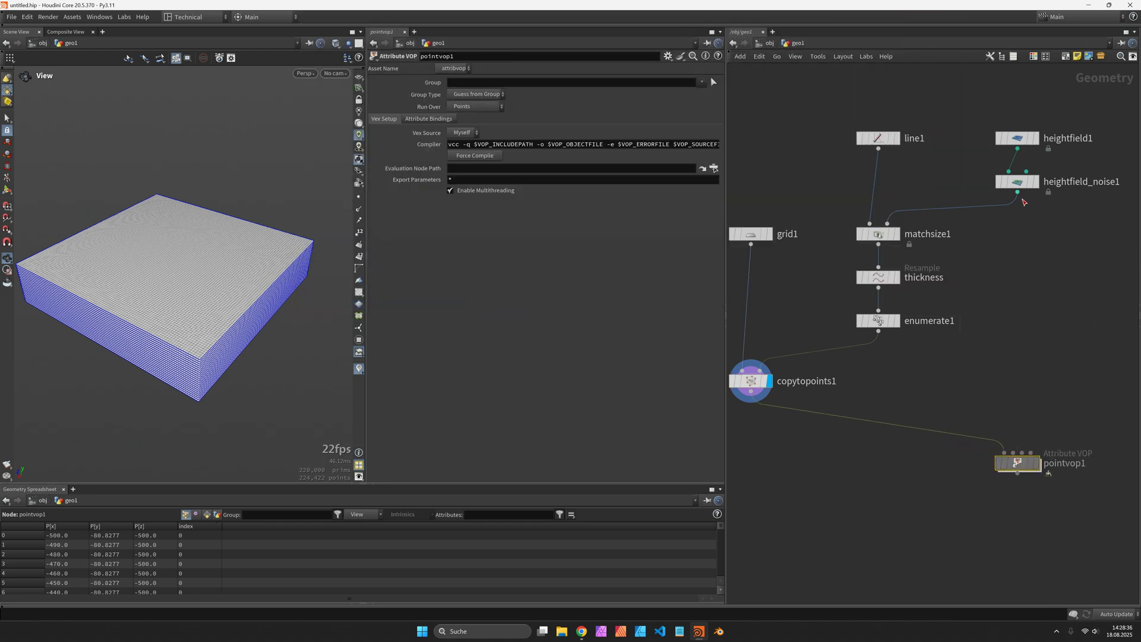
{"action": "left_click_drag", "start_coordinate": [1017, 192], "coordinate": [1014, 455]}
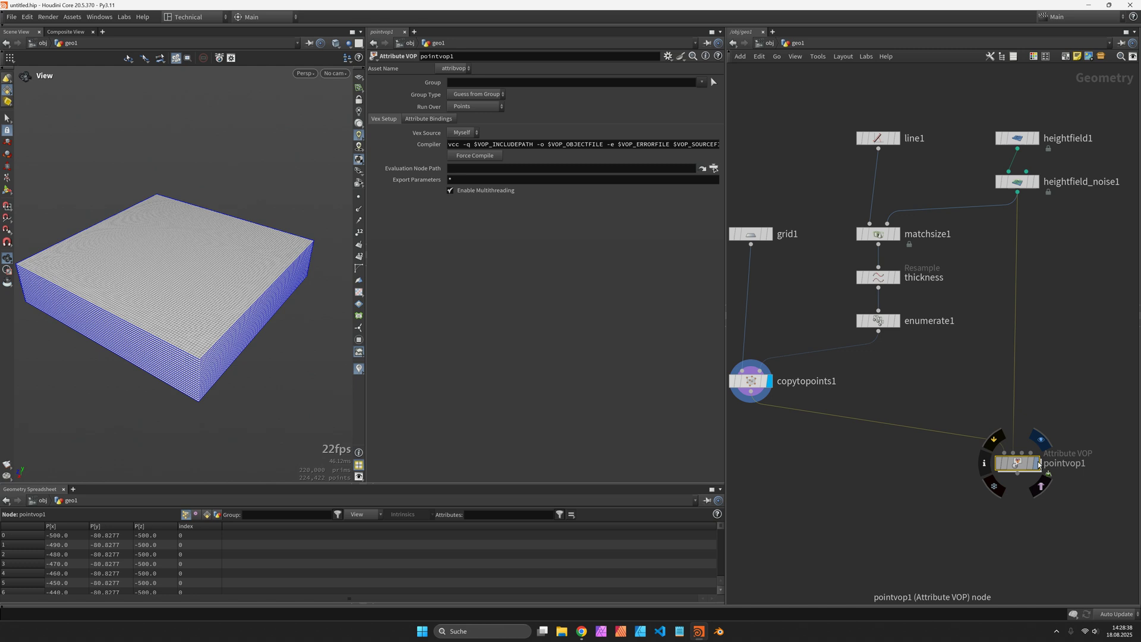
{"action": "left_click", "coordinate": [1037, 464]}
Rename the Attribute VOP to delta and display its result
{"action": "double_click", "coordinate": [1070, 464]}
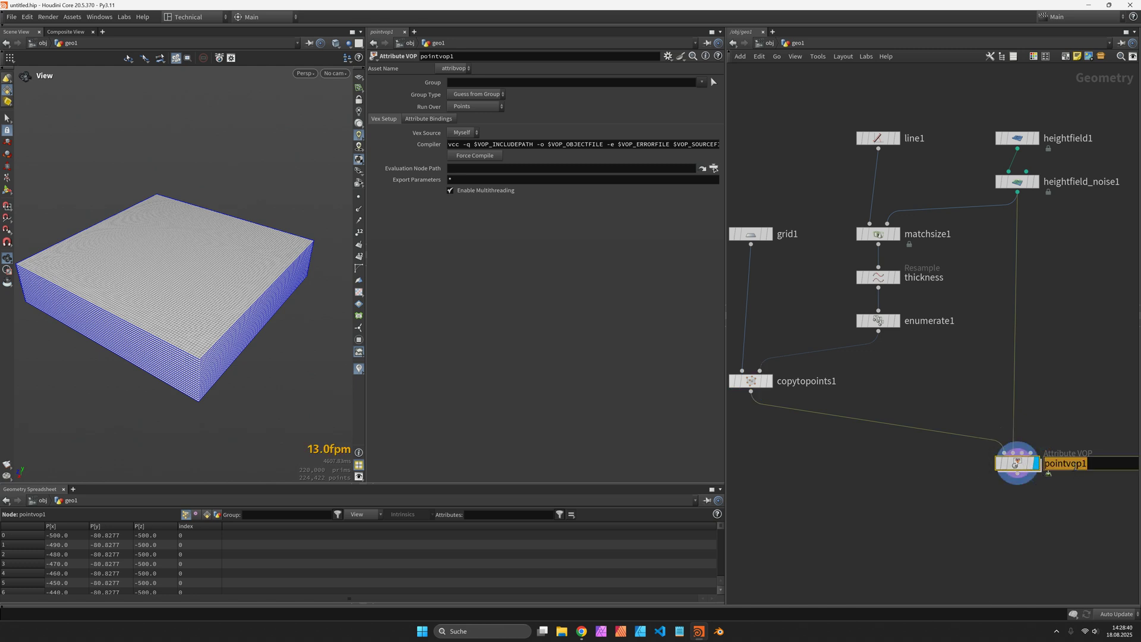
{"action": "type", "text": "delta"}
{"action": "double_click", "coordinate": [1075, 465]}
{"action": "key", "text": "Return"}
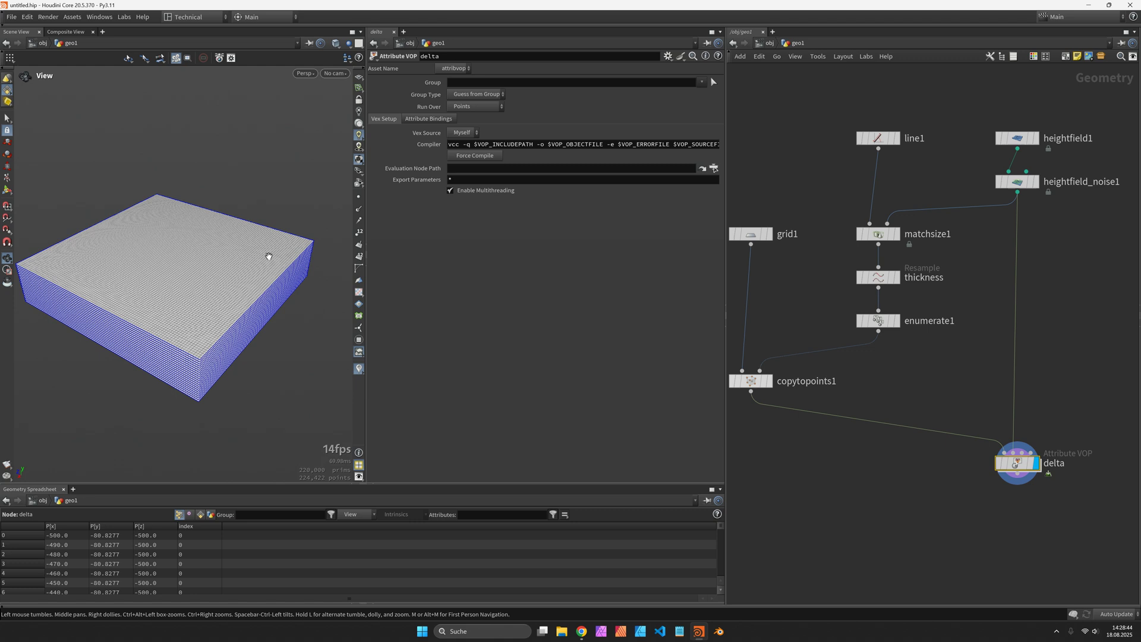
{"action": "left_click", "coordinate": [1035, 182]}
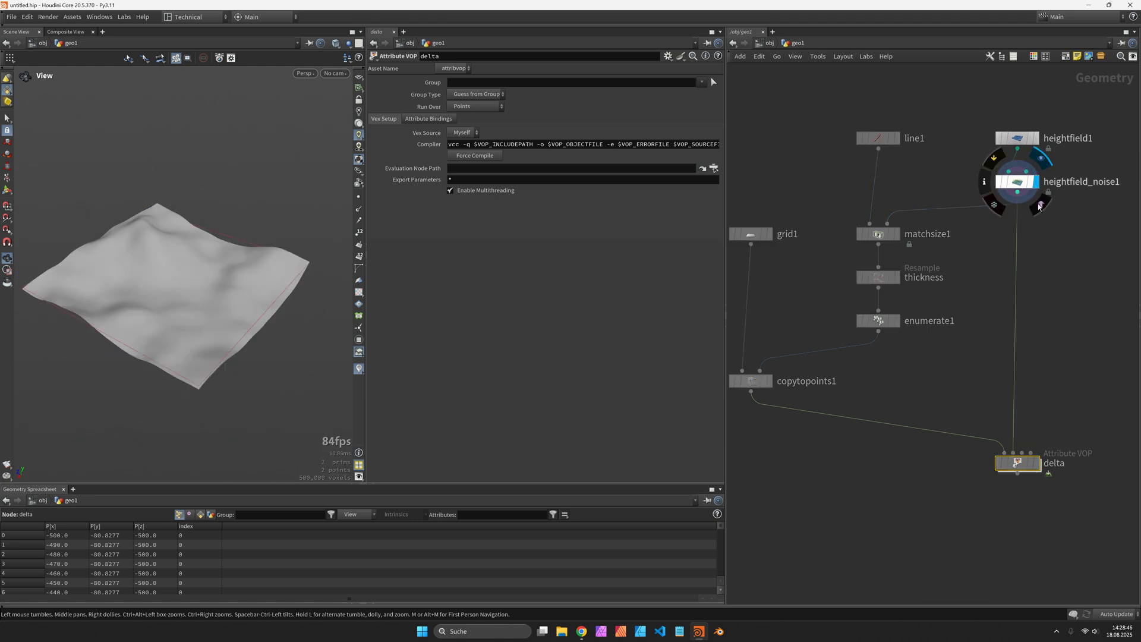
{"action": "left_click", "coordinate": [1037, 463]}
Inside the delta VOP, add a Volume Sample from File node
{"action": "double_click", "coordinate": [1016, 464]}
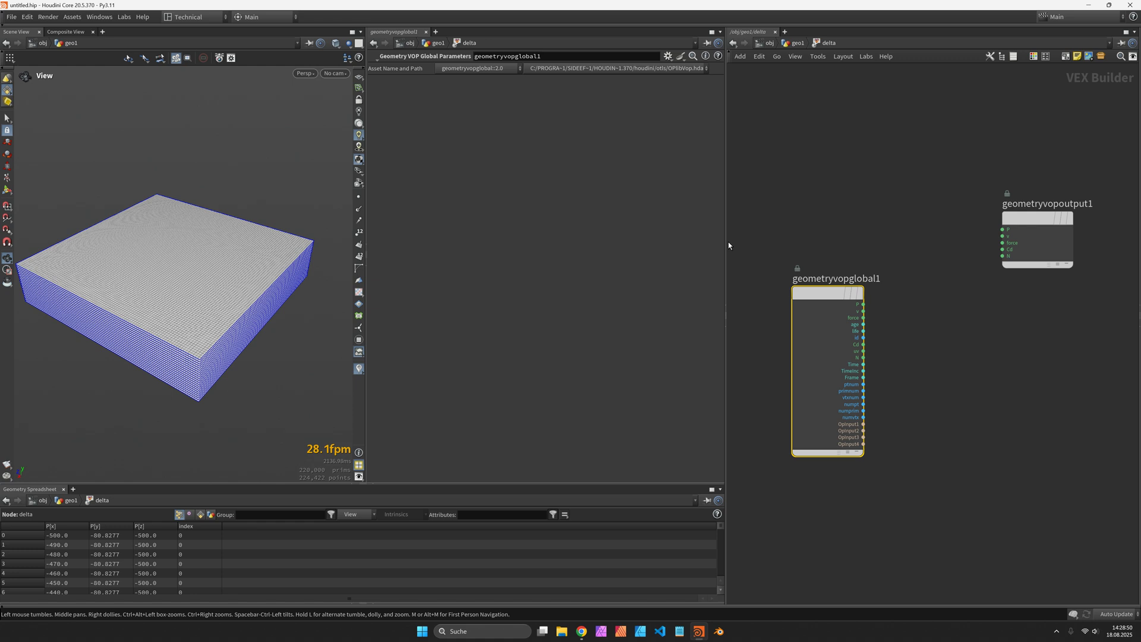
{"action": "left_click_drag", "start_coordinate": [729, 246], "coordinate": [620, 244]}
{"action": "left_click_drag", "start_coordinate": [806, 297], "coordinate": [743, 229]}
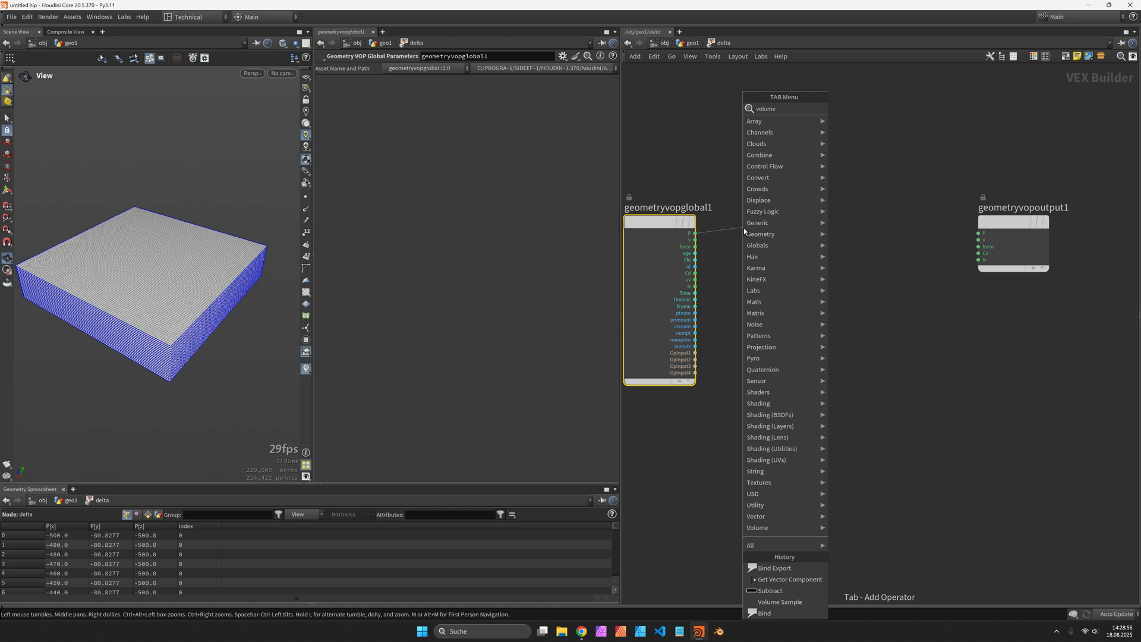
{"action": "type", "text": "volume"}
{"action": "key", "text": "Return"}
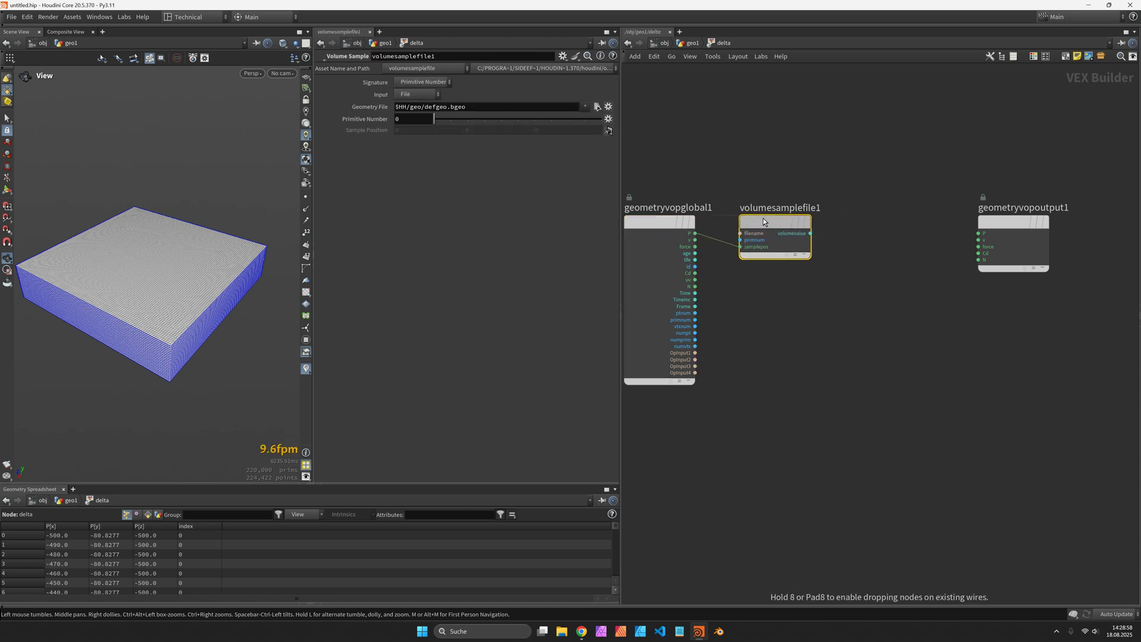
{"action": "left_click", "coordinate": [763, 221]}
Make the volume sample read the 'height' primitive from the Second Input
{"action": "left_click", "coordinate": [423, 82]}
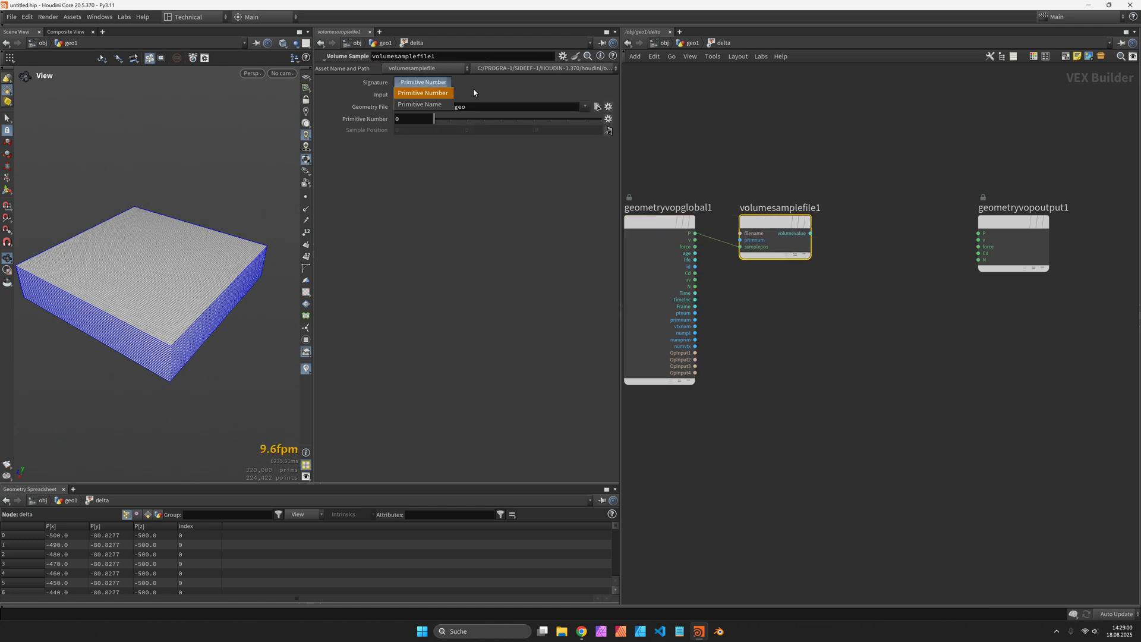
{"action": "left_click", "coordinate": [476, 93]}
{"action": "left_click", "coordinate": [427, 104]}
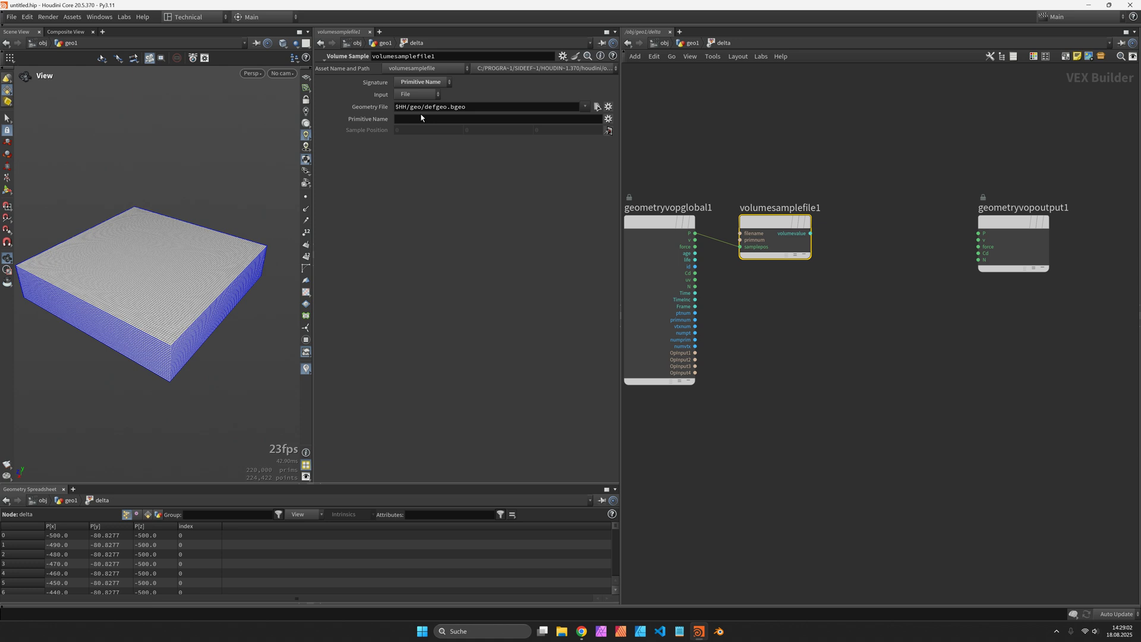
{"action": "left_click", "coordinate": [415, 119]}
{"action": "type", "text": "height"}
{"action": "key", "text": "Return"}
{"action": "left_click", "coordinate": [417, 94]}
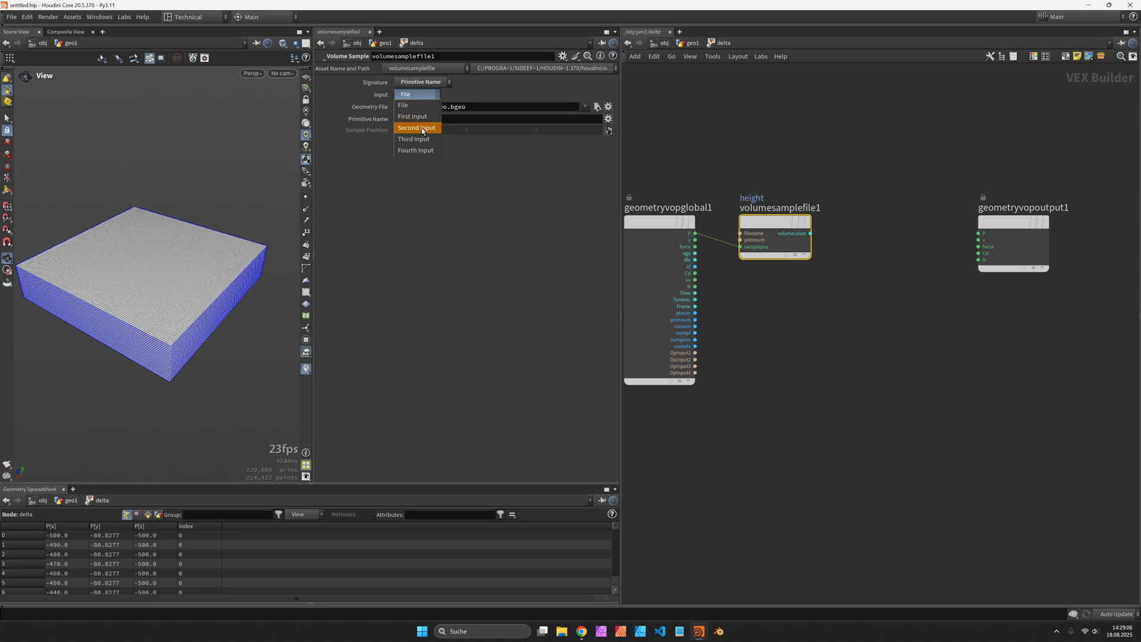
{"action": "left_click", "coordinate": [422, 126]}
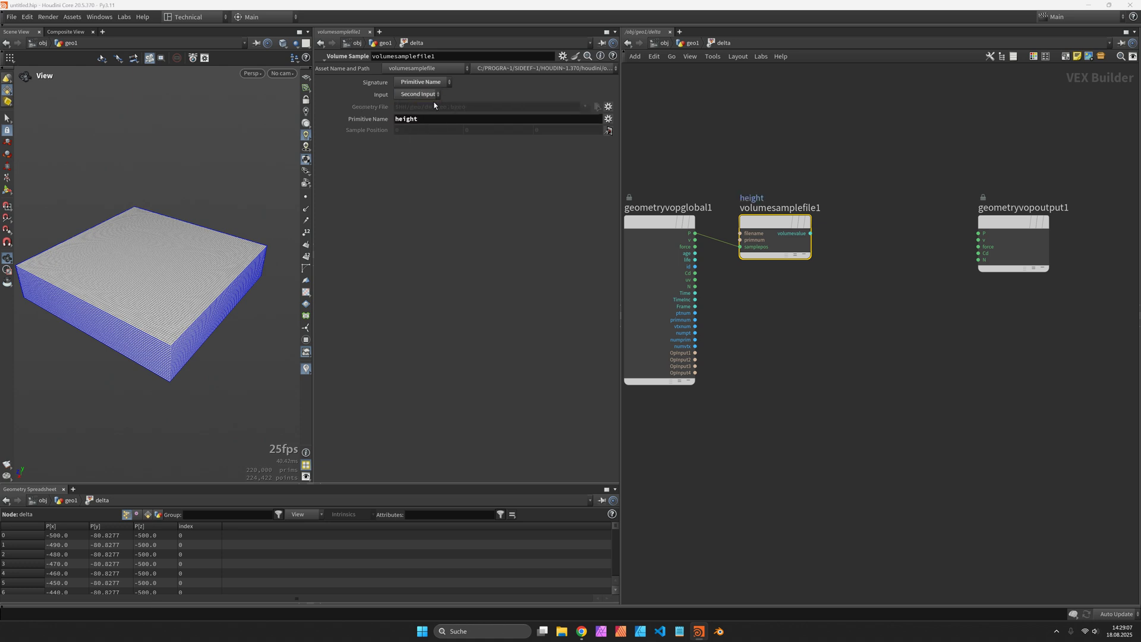
{"action": "left_click", "coordinate": [810, 233]}
Add a Subtract node fed by the sampled volume value
{"action": "key", "text": "Tab"}
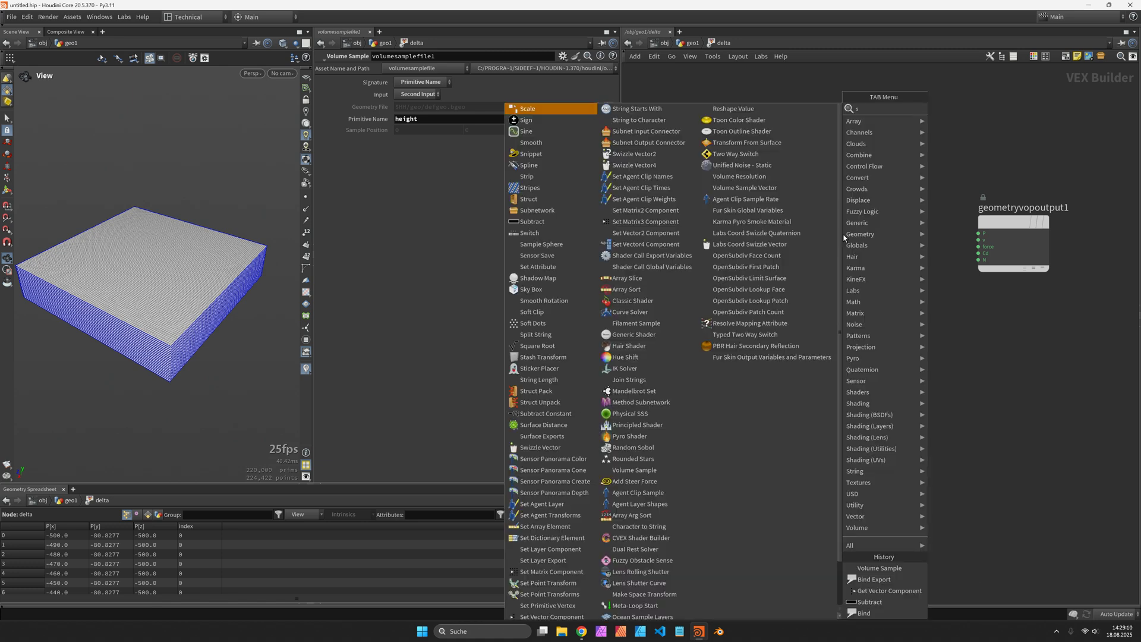
{"action": "type", "text": "subtr"}
{"action": "key", "text": "Return"}
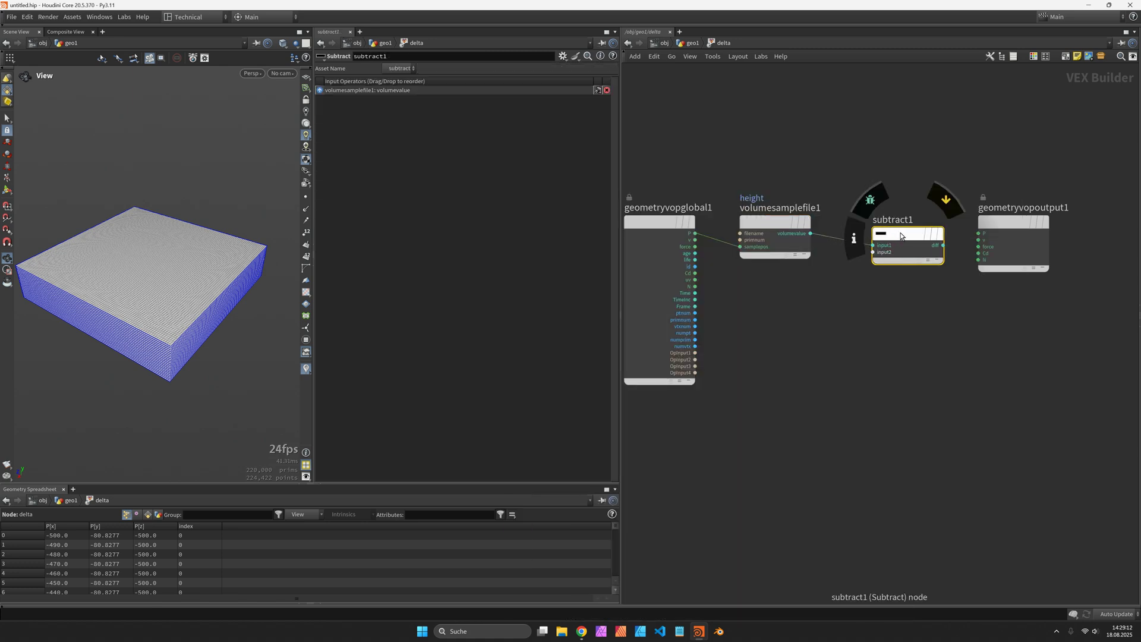
{"action": "left_click", "coordinate": [879, 222]}
Extract P's Y component with Get Vector Component and subtract it from the height
{"action": "left_click", "coordinate": [694, 233]}
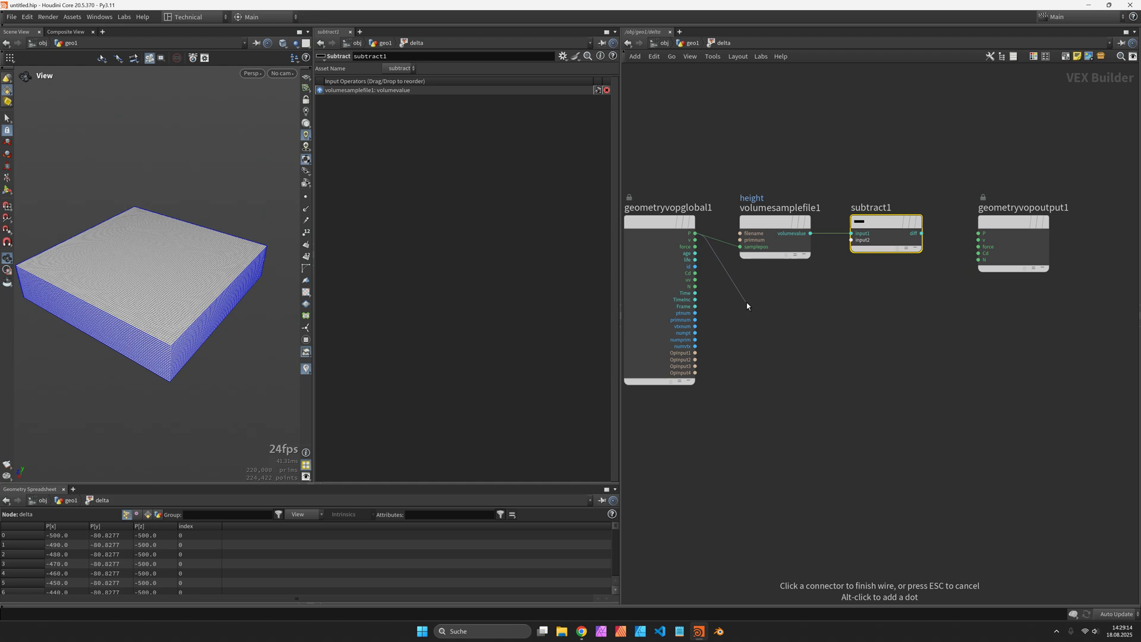
{"action": "key", "text": "Tab"}
{"action": "type", "text": "vect"}
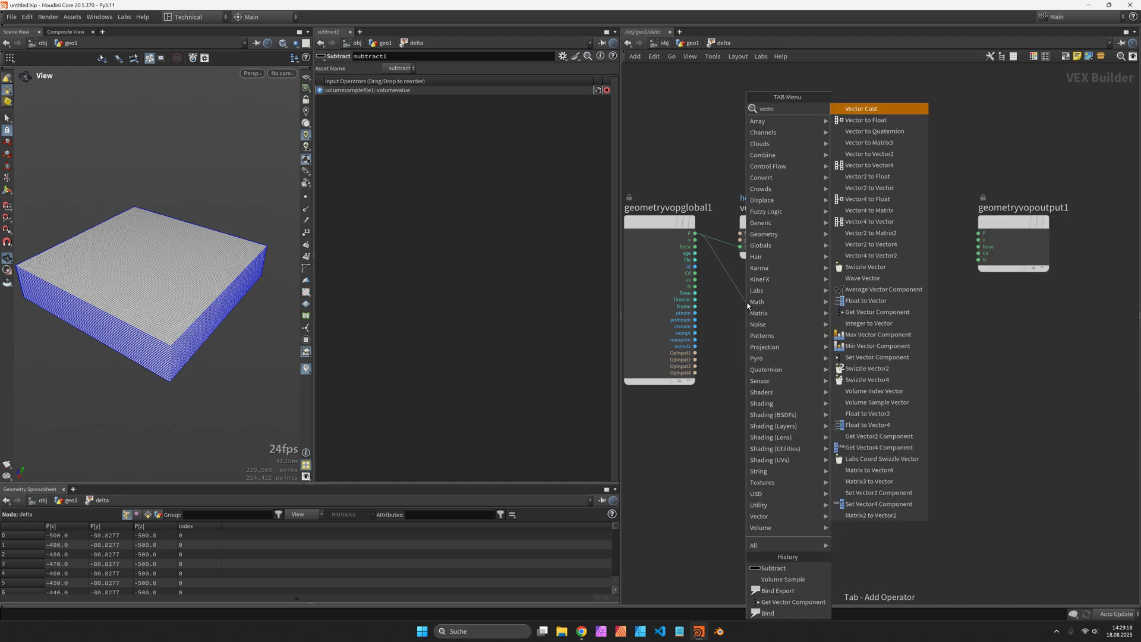
{"action": "type", "text": "oget"}
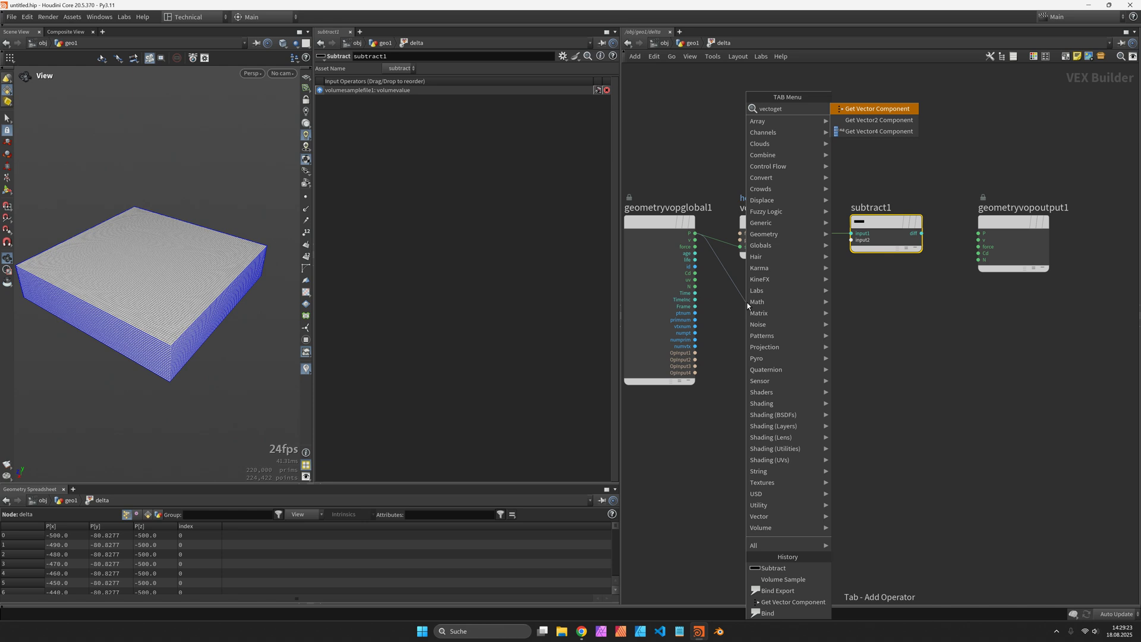
{"action": "key", "text": "Return"}
{"action": "left_click", "coordinate": [747, 306]}
{"action": "left_click", "coordinate": [419, 94]}
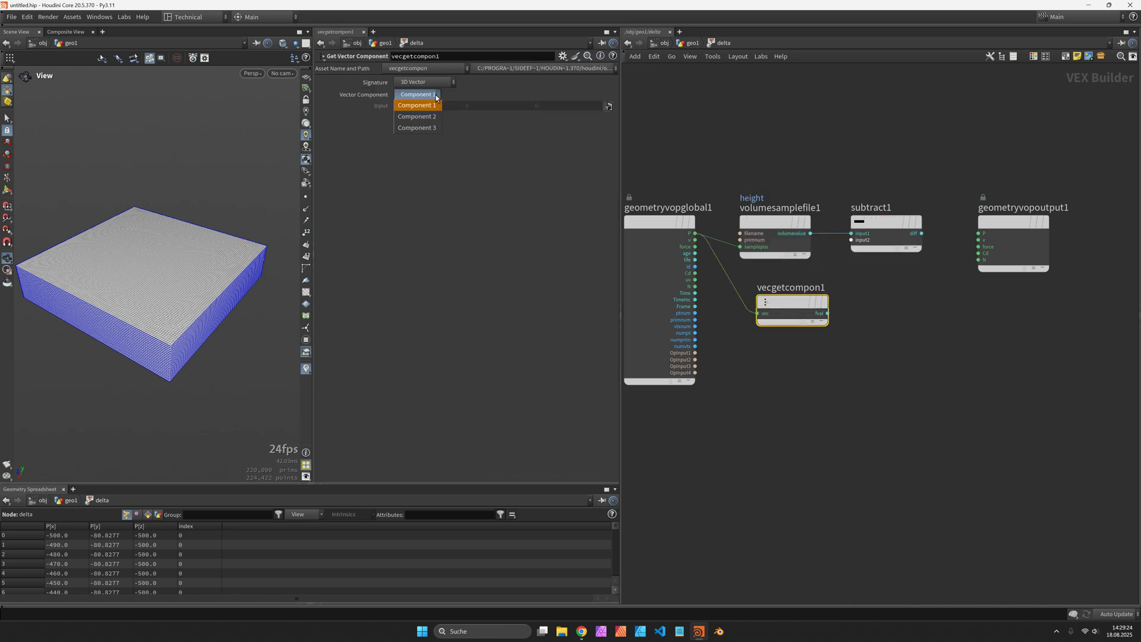
{"action": "left_click", "coordinate": [416, 117]}
{"action": "left_click_drag", "start_coordinate": [791, 308], "coordinate": [851, 240]}
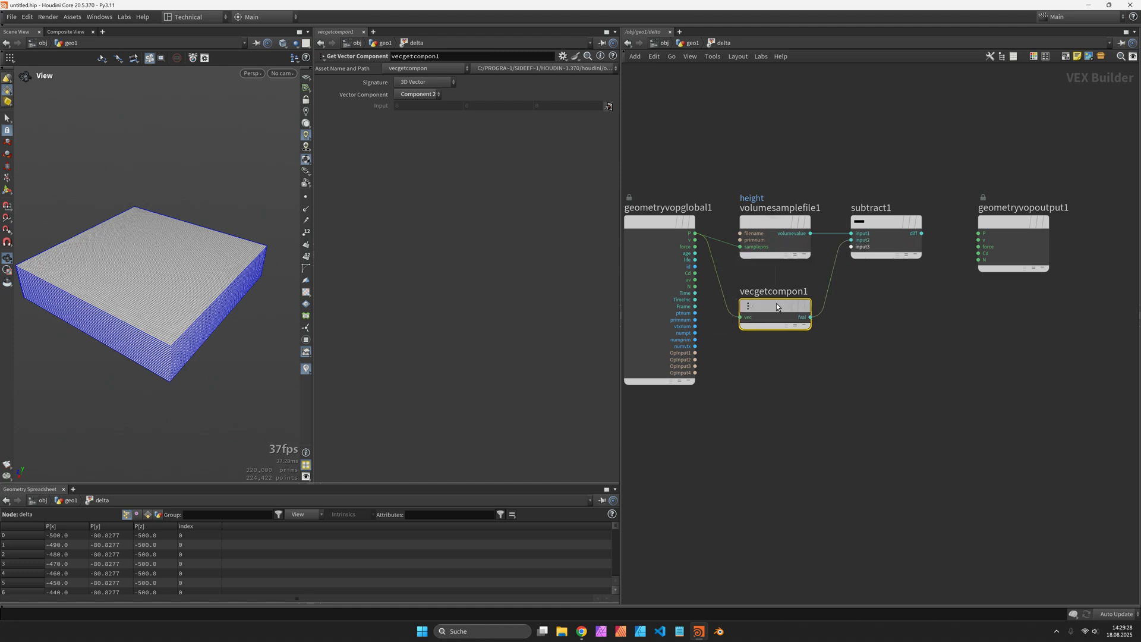
{"action": "left_click", "coordinate": [893, 222]}
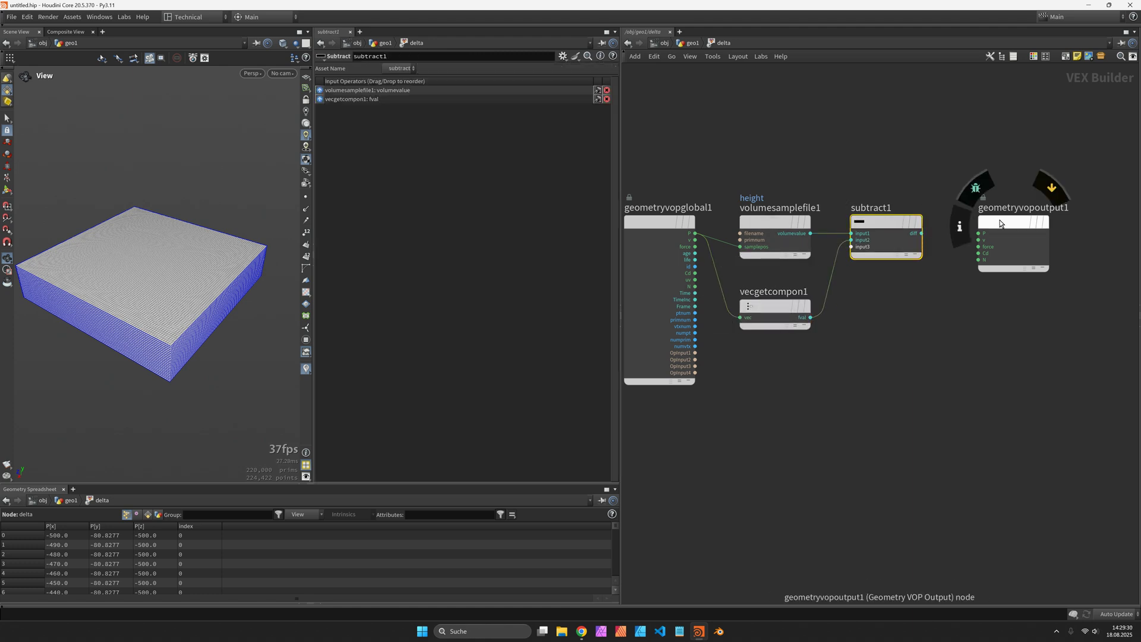
{"action": "left_click_drag", "start_coordinate": [1013, 222], "coordinate": [1010, 305]}
Export the subtraction result through a Bind Export named delta, then return to geo1
{"action": "left_click", "coordinate": [922, 233]}
{"action": "key", "text": "Tab"}
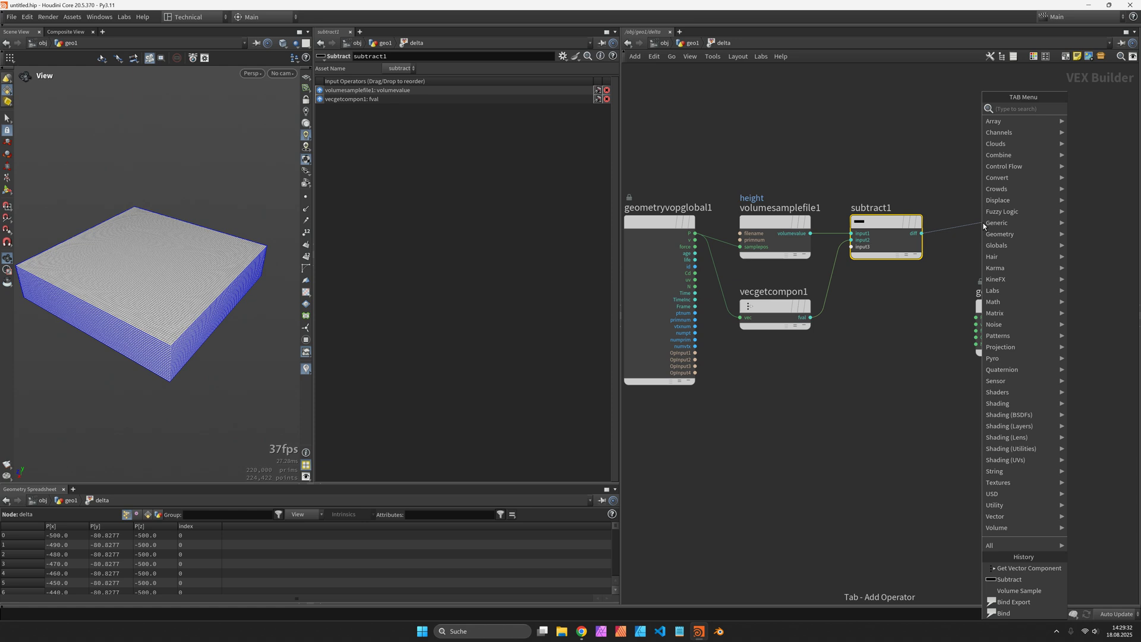
{"action": "type", "text": "bindex"}
{"action": "key", "text": "Return"}
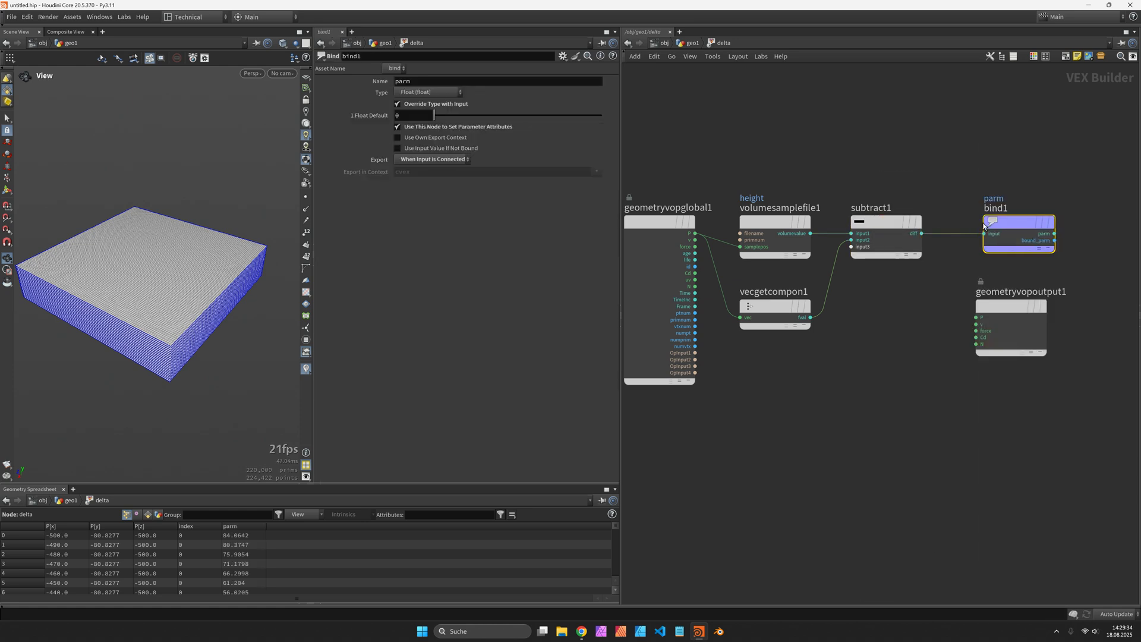
{"action": "left_click", "coordinate": [993, 225]}
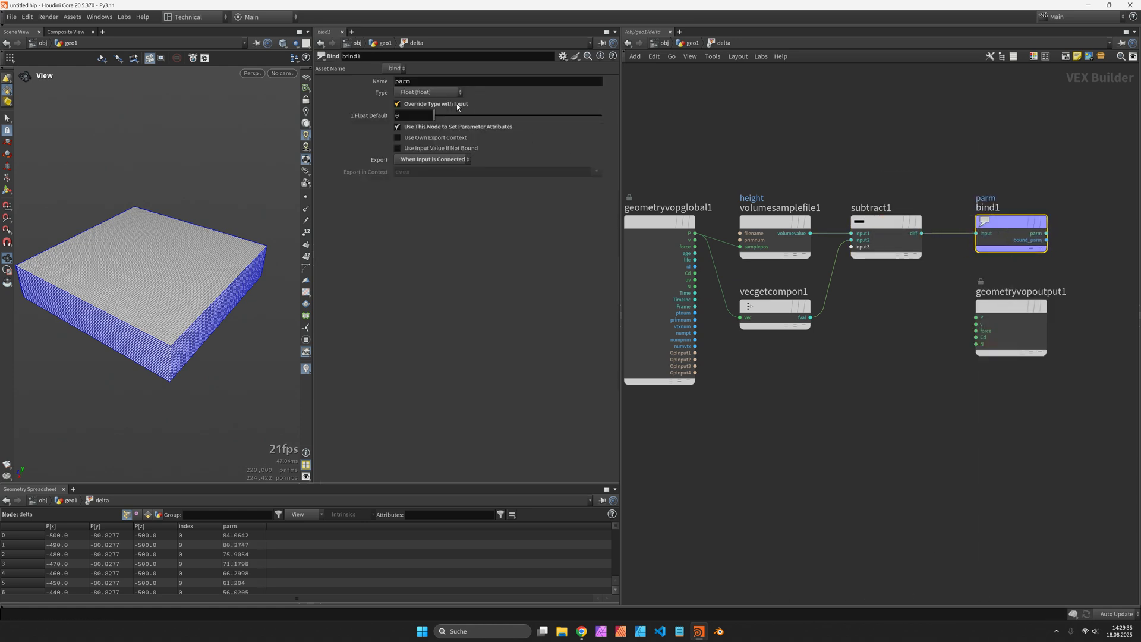
{"action": "left_click", "coordinate": [454, 80]}
{"action": "type", "text": "delta"}
{"action": "key", "text": "Return"}
{"action": "key", "text": "u"}
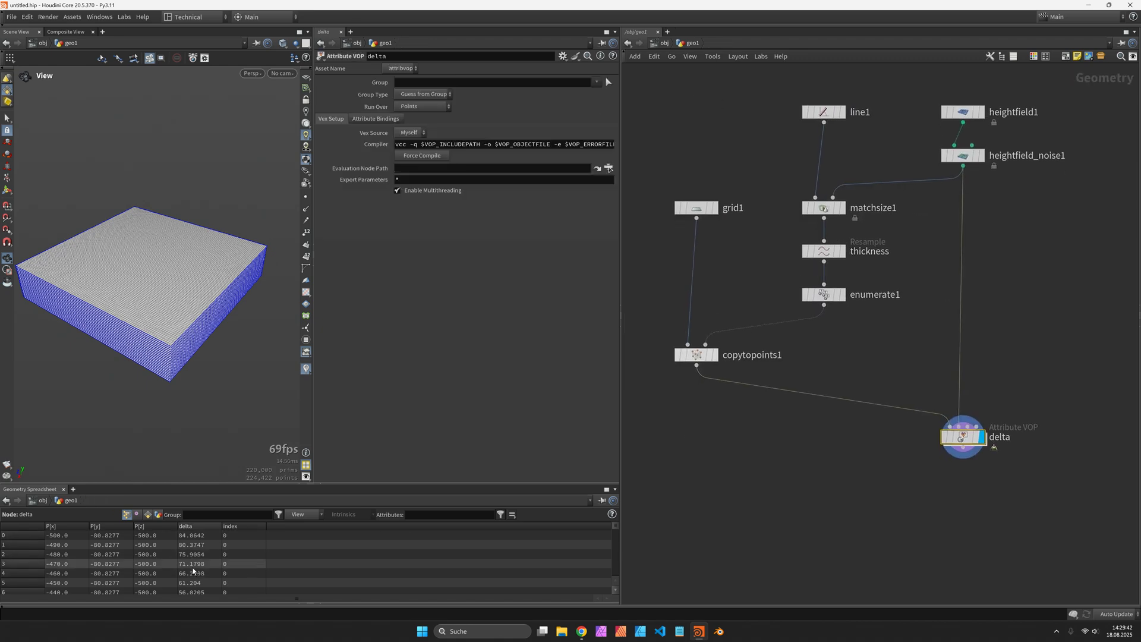
Add a Clip node below delta with Clip Attribute set to delta
{"action": "key", "text": "Tab"}
{"action": "type", "text": "clip"}
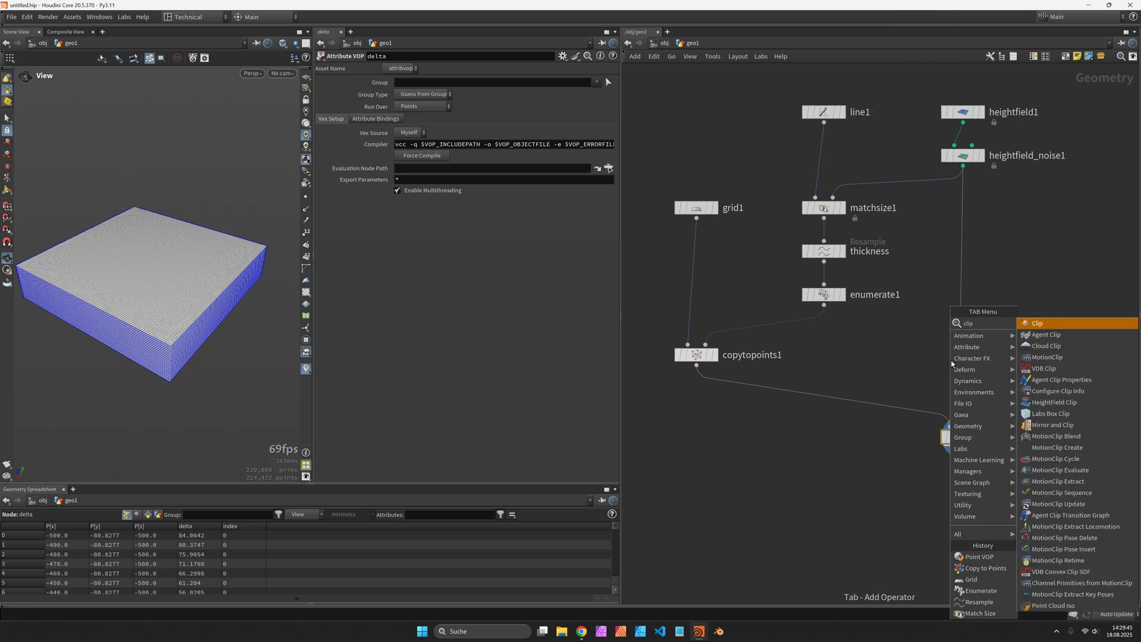
{"action": "key", "text": "Return"}
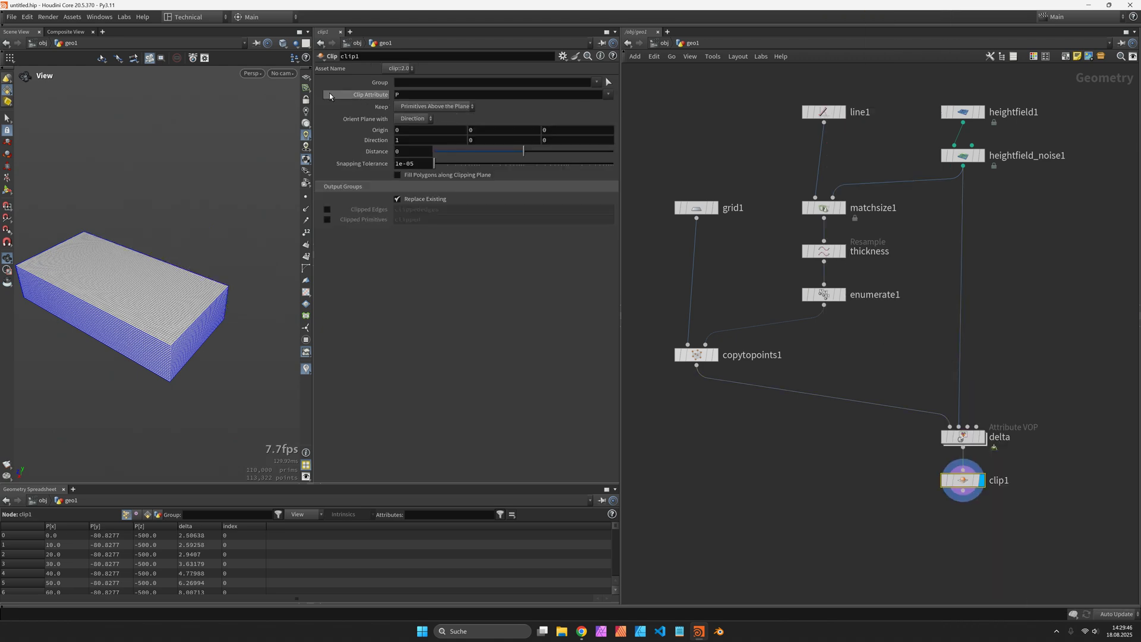
{"action": "left_click", "coordinate": [428, 96]}
{"action": "type", "text": "delta"}
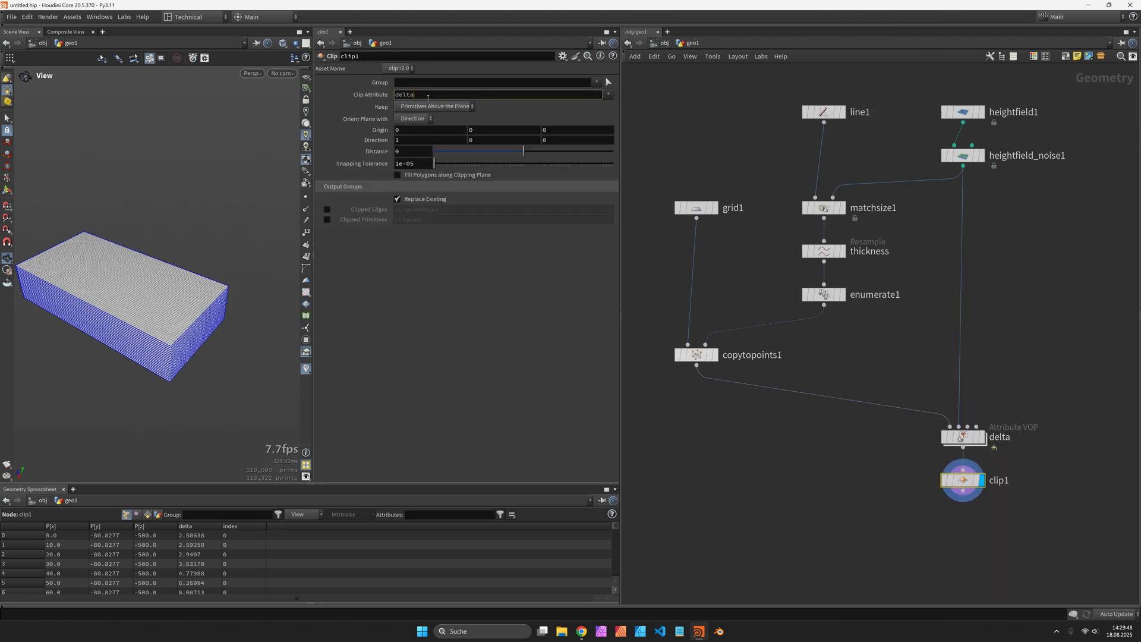
{"action": "key", "text": "Return"}
{"action": "left_click_drag", "start_coordinate": [175, 296], "coordinate": [204, 294]}
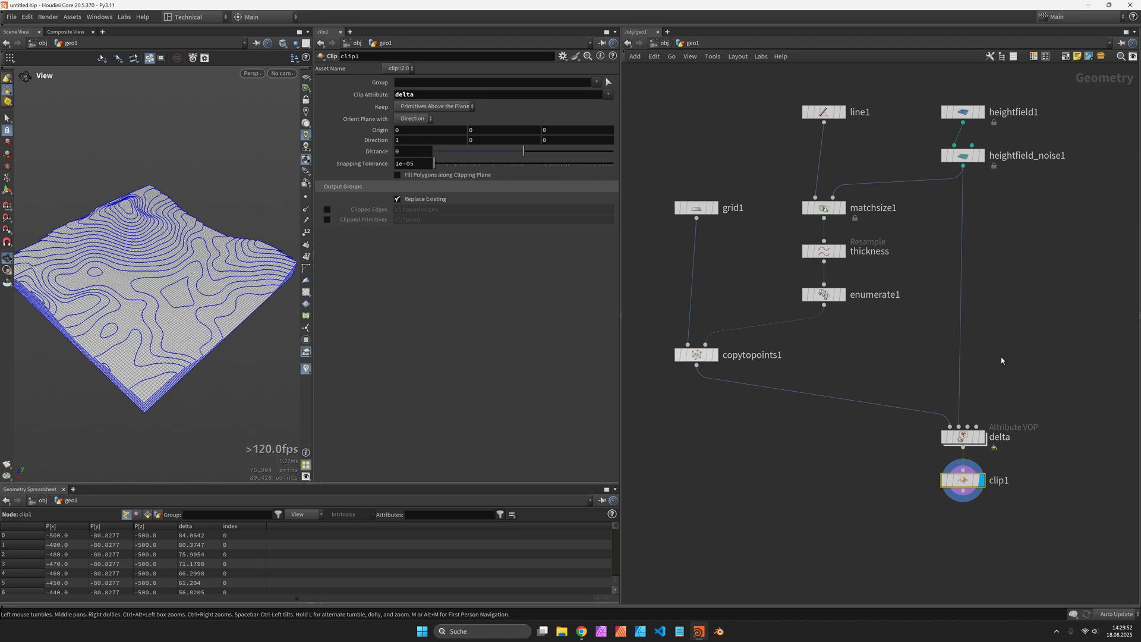
{"action": "middle_click_drag", "start_coordinate": [1001, 361], "coordinate": [992, 315]}
{"action": "key", "text": "Tab"}
Add a Divide node after clip1 with Remove Shared Edges on, and display the points
{"action": "type", "text": "divi"}
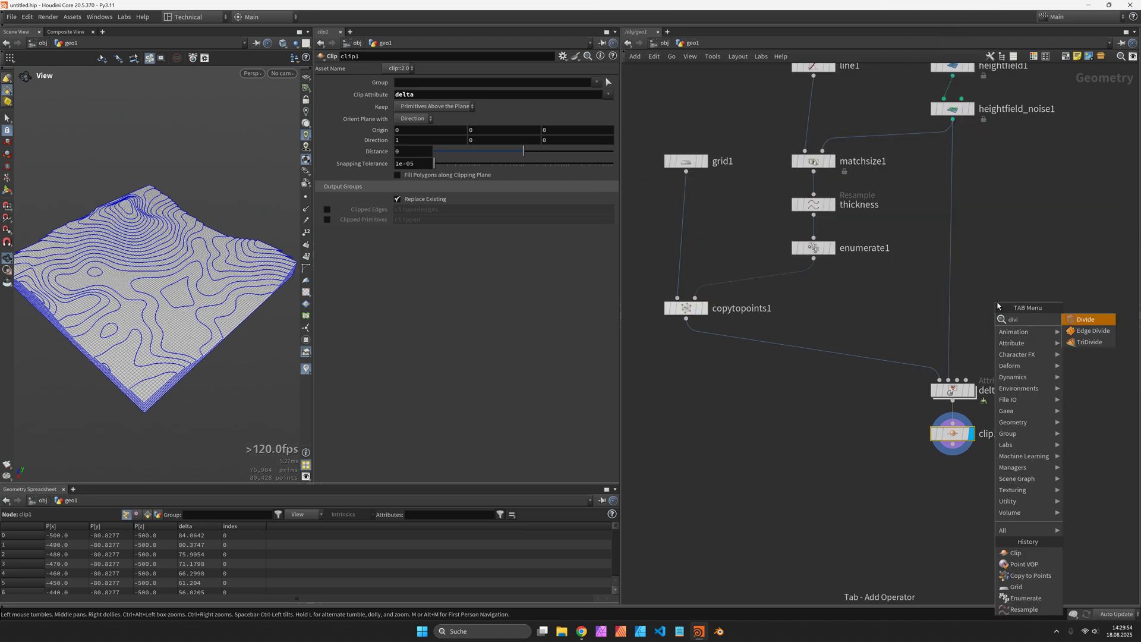
{"action": "key", "text": "Return"}
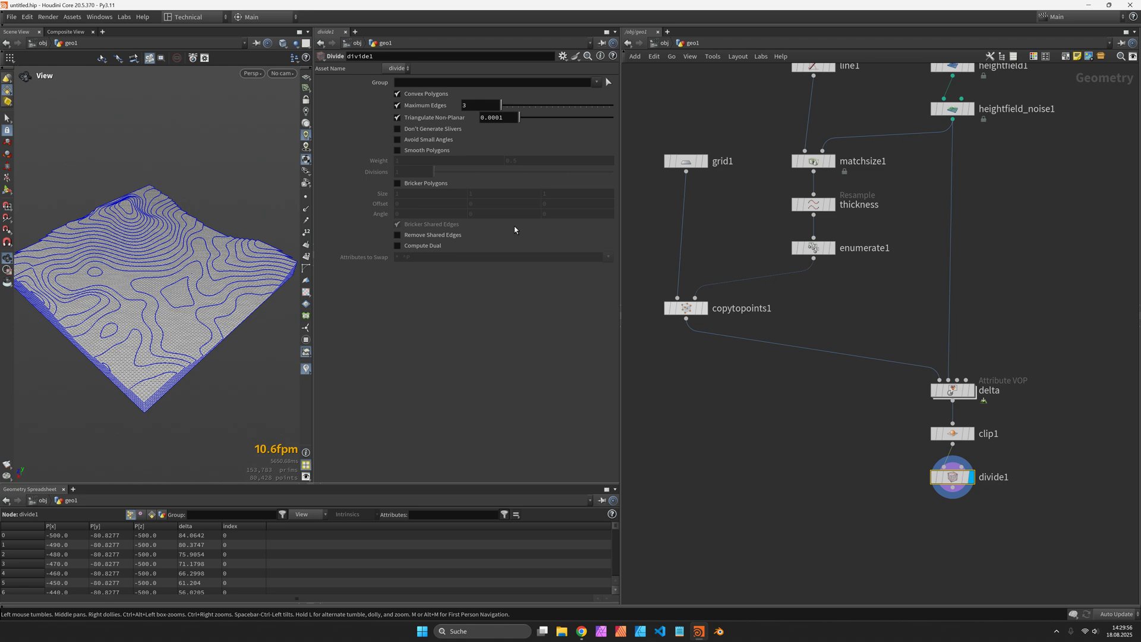
{"action": "left_click", "coordinate": [447, 235]}
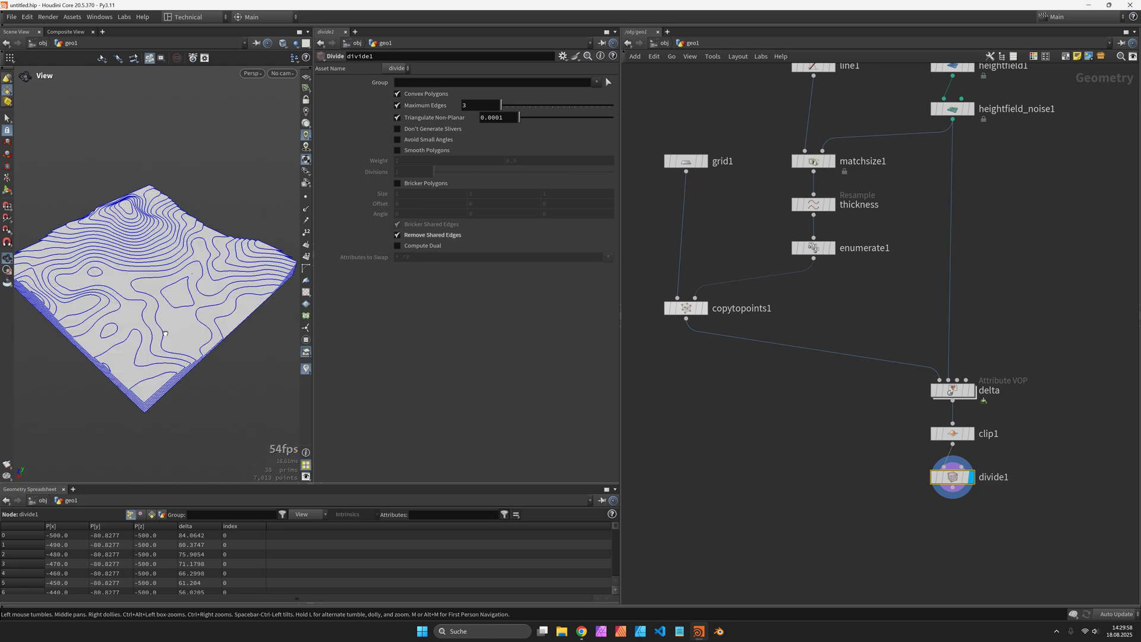
{"action": "left_click_drag", "start_coordinate": [164, 333], "coordinate": [284, 247]}
{"action": "left_click", "coordinate": [306, 197]}
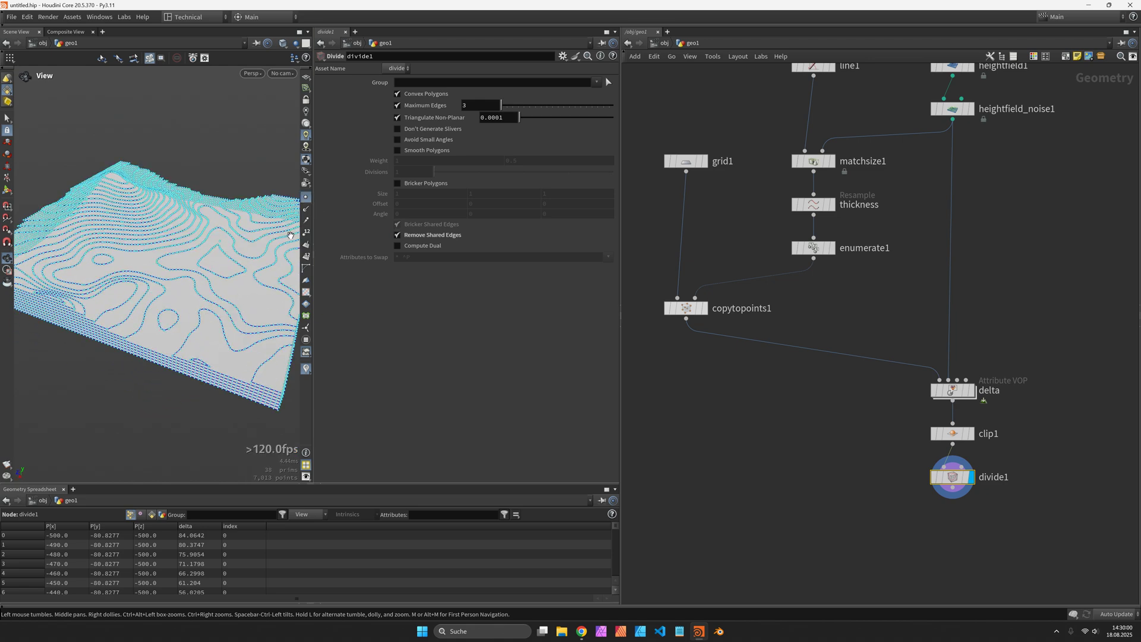
{"action": "left_click_drag", "start_coordinate": [135, 348], "coordinate": [135, 341]}
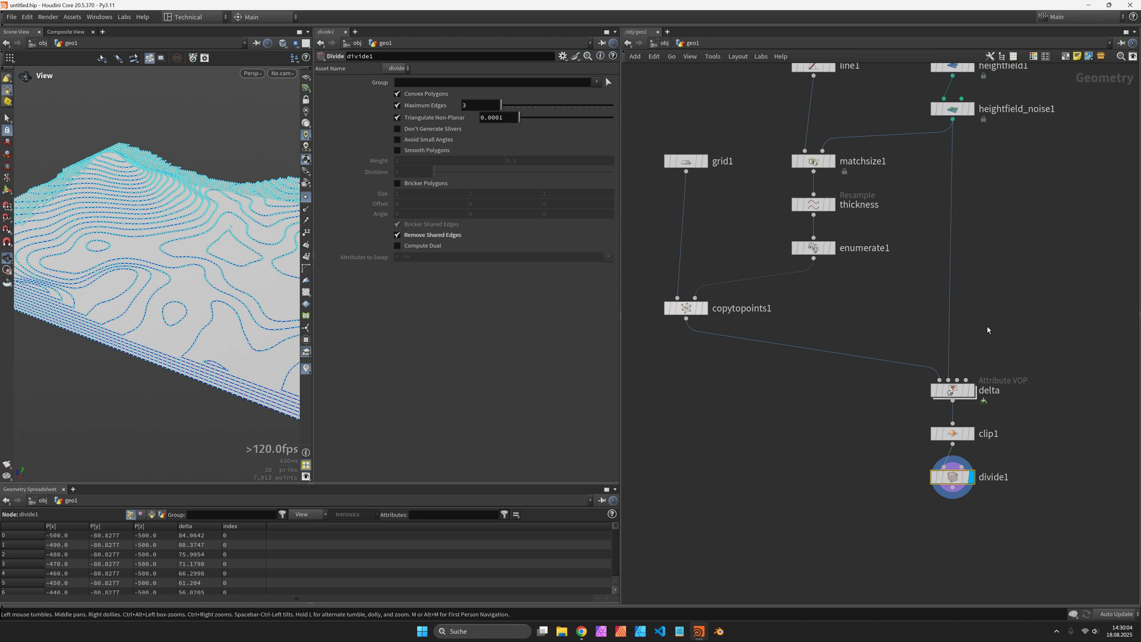
Add a Hole node below divide1
{"action": "key", "text": "Tab"}
{"action": "type", "text": "hole"}
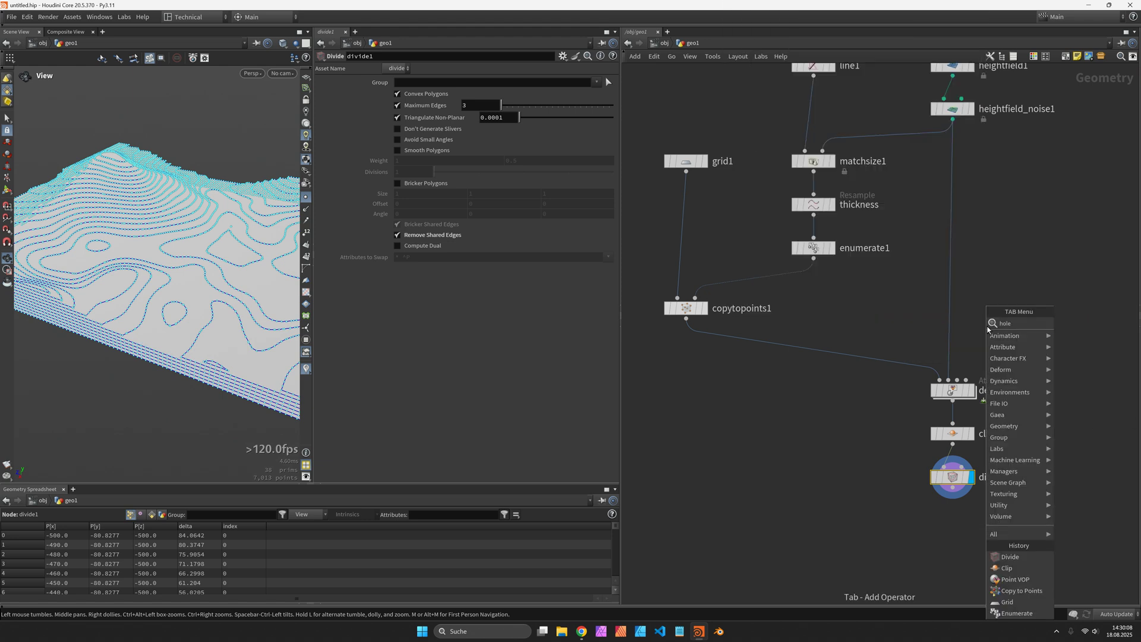
{"action": "key", "text": "Return"}
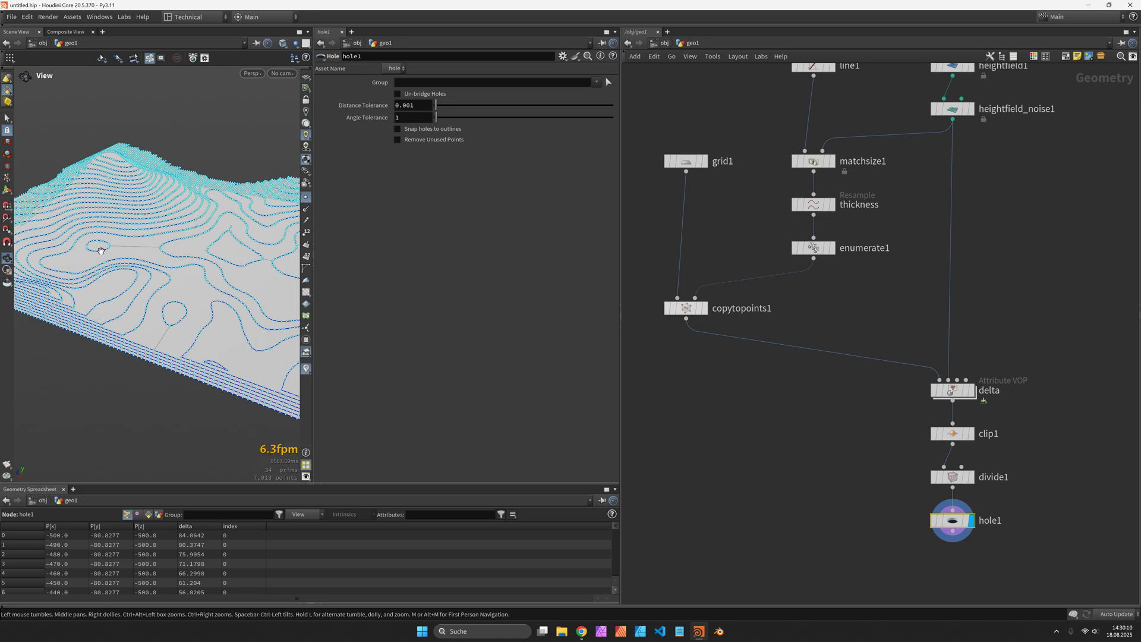
Add a Facet node after hole1 removing inline points at distance 0.1, and hide the points
{"action": "key", "text": "Tab"}
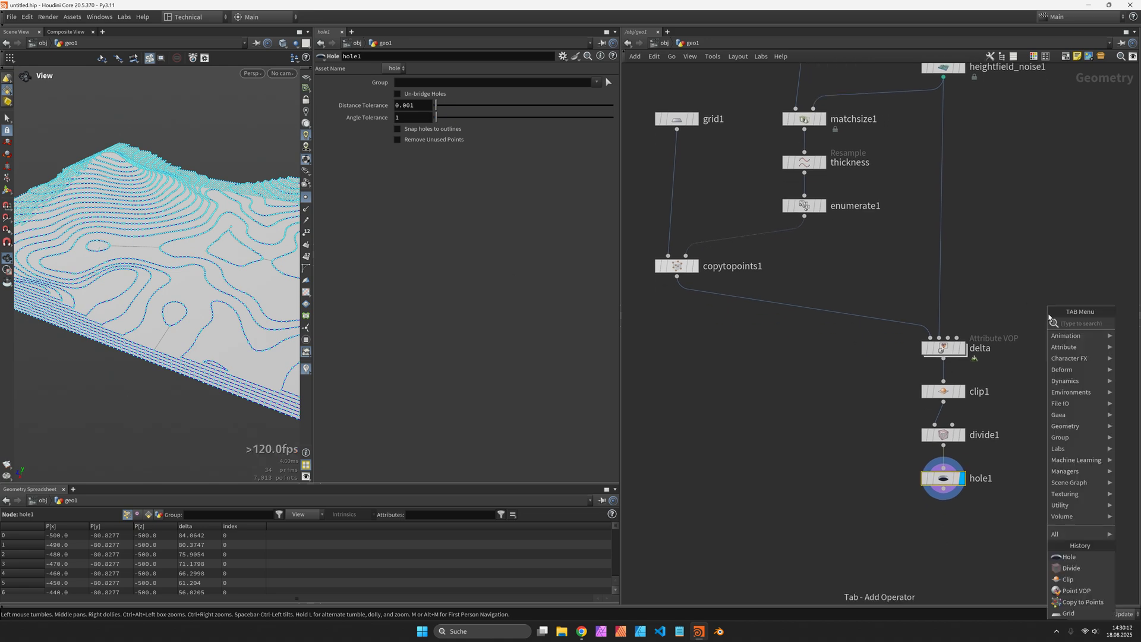
{"action": "type", "text": "facet"}
{"action": "key", "text": "Return"}
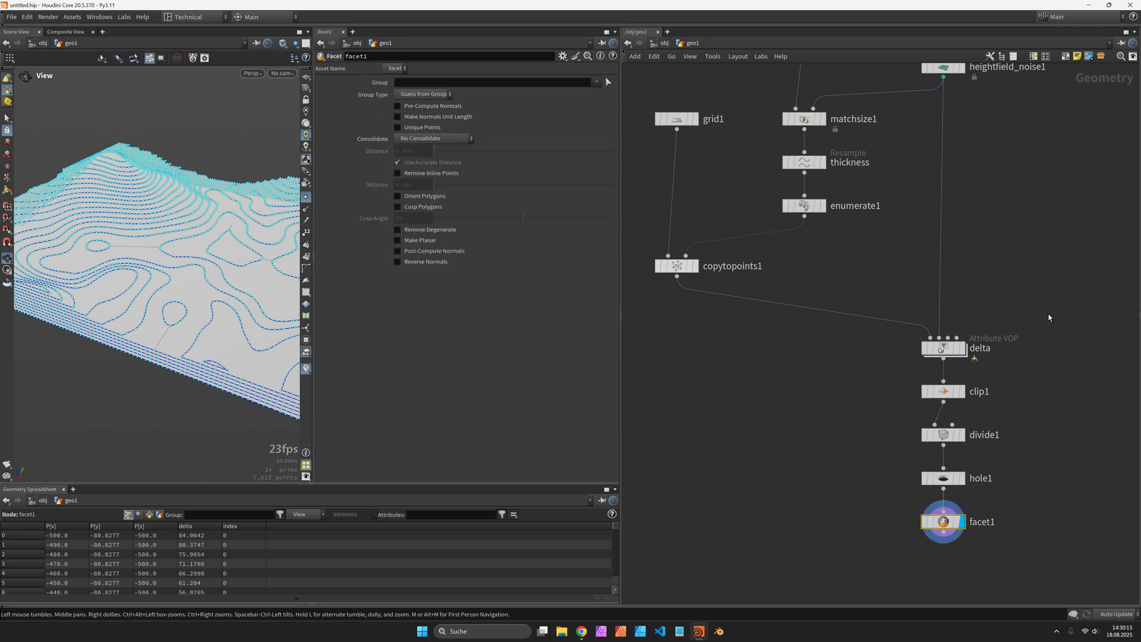
{"action": "left_click", "coordinate": [433, 173]}
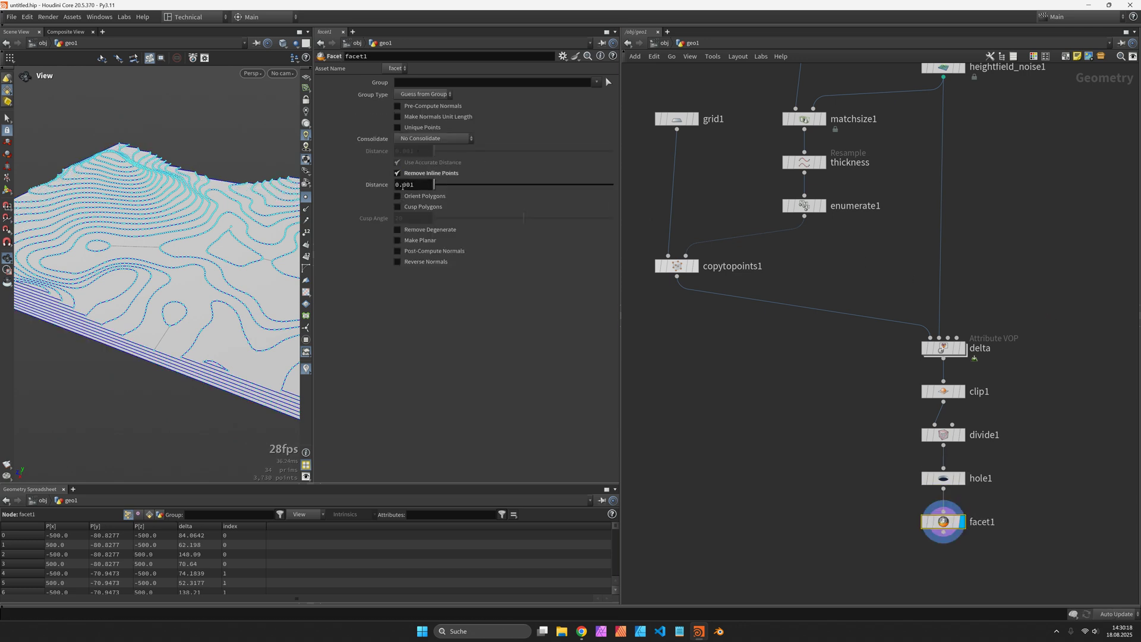
{"action": "left_click_drag", "start_coordinate": [402, 185], "coordinate": [436, 187]}
{"action": "type", "text": "1"}
{"action": "key", "text": "Return"}
{"action": "left_click_drag", "start_coordinate": [186, 280], "coordinate": [160, 265]}
{"action": "left_click", "coordinate": [306, 198]}
{"action": "middle_click_drag", "start_coordinate": [944, 74], "coordinate": [934, 164]}
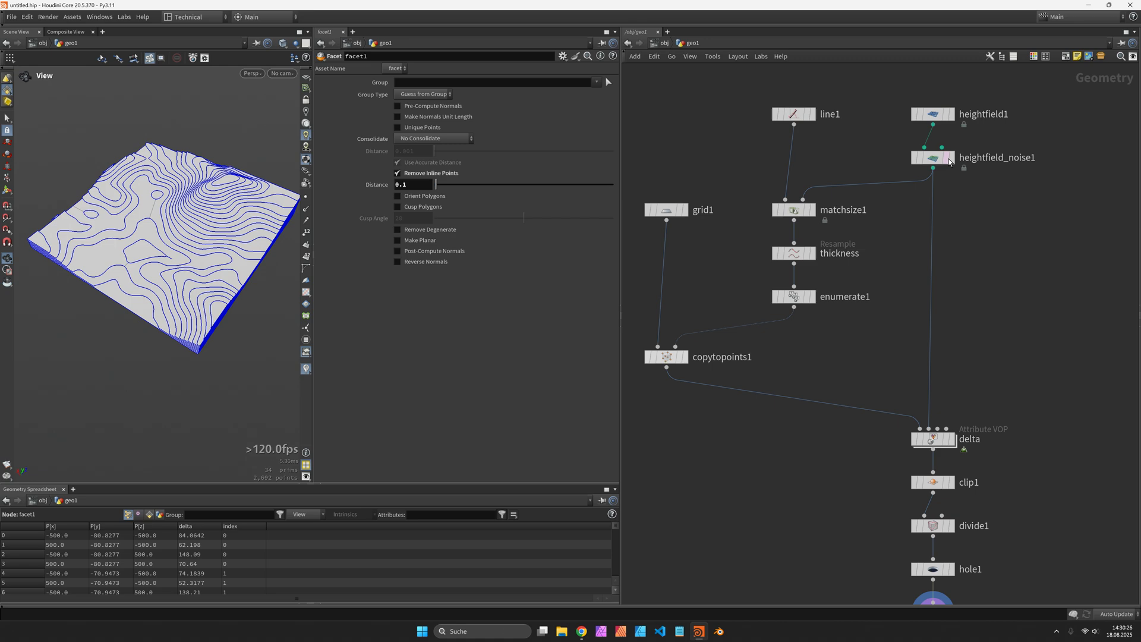
Set heightfield_noise1's Offset Y to 123 to reshape the contoured terrain
{"action": "left_click", "coordinate": [937, 162]}
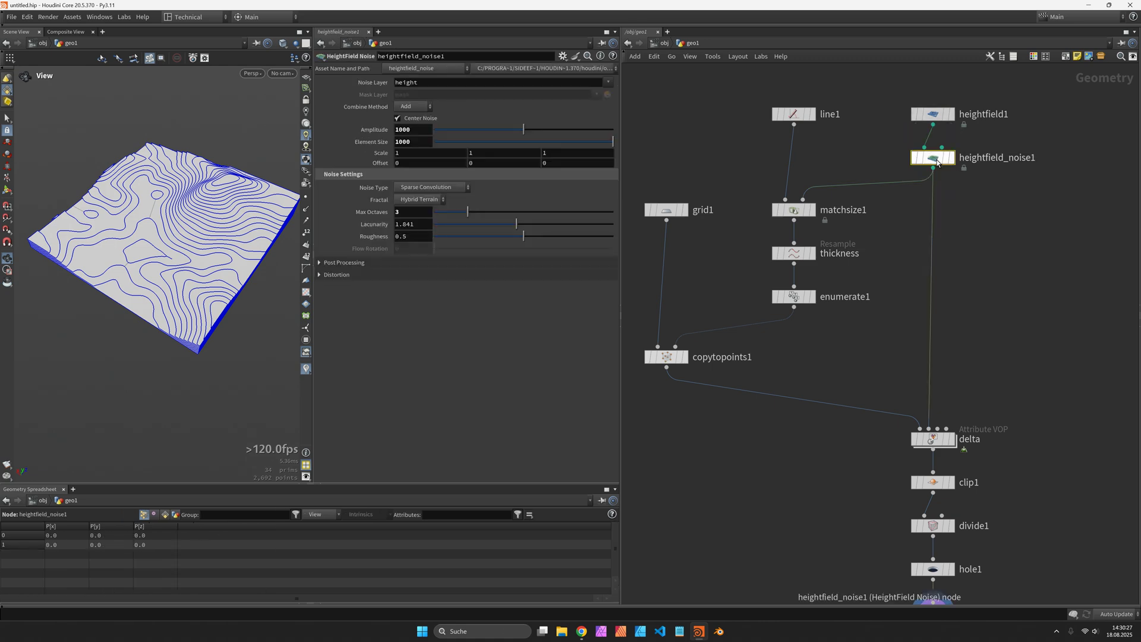
{"action": "left_click", "coordinate": [491, 165]}
{"action": "type", "text": "12"}
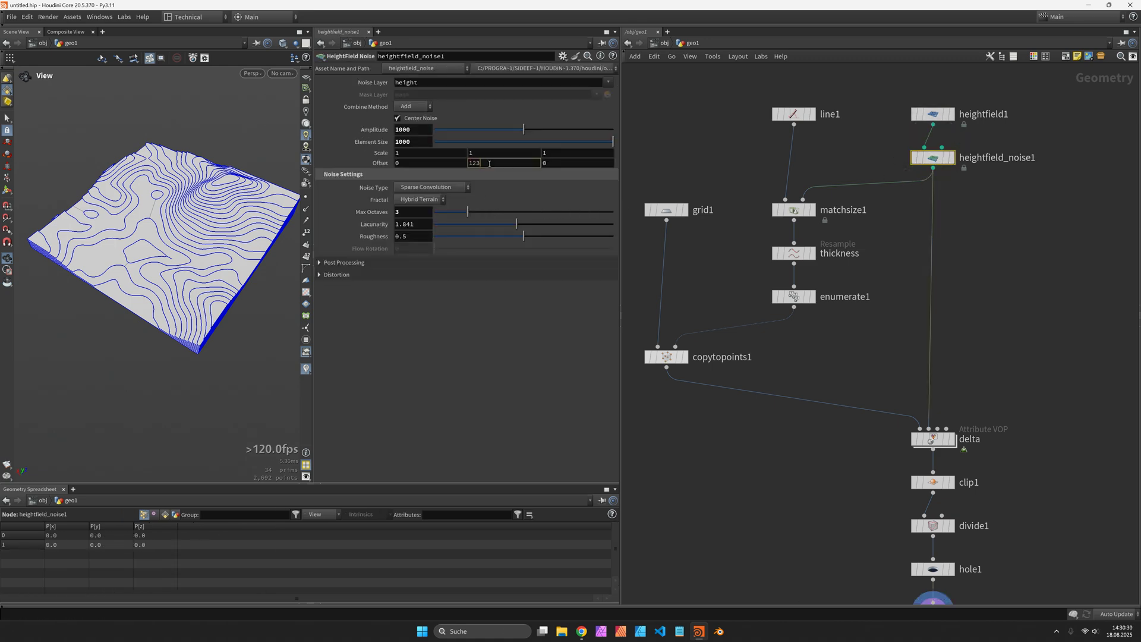
{"action": "type", "text": "3"}
{"action": "key", "text": "Return"}
{"action": "left_click_drag", "start_coordinate": [179, 205], "coordinate": [152, 222]}
{"action": "scroll", "coordinate": [1060, 459], "scroll_direction": "down", "scroll_amount": 5}
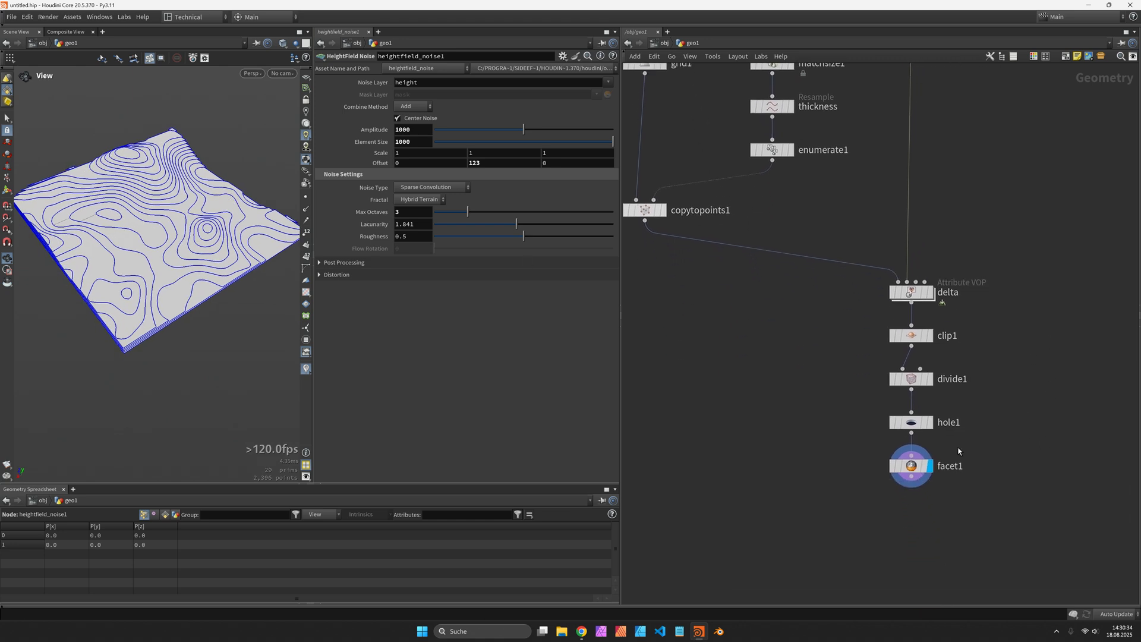
{"action": "scroll", "coordinate": [958, 451], "scroll_direction": "up", "scroll_amount": 2}
{"action": "left_click", "coordinate": [894, 466]}
Add a PolyExtrude node after facet1
{"action": "key", "text": "Tab"}
{"action": "type", "text": "pe"}
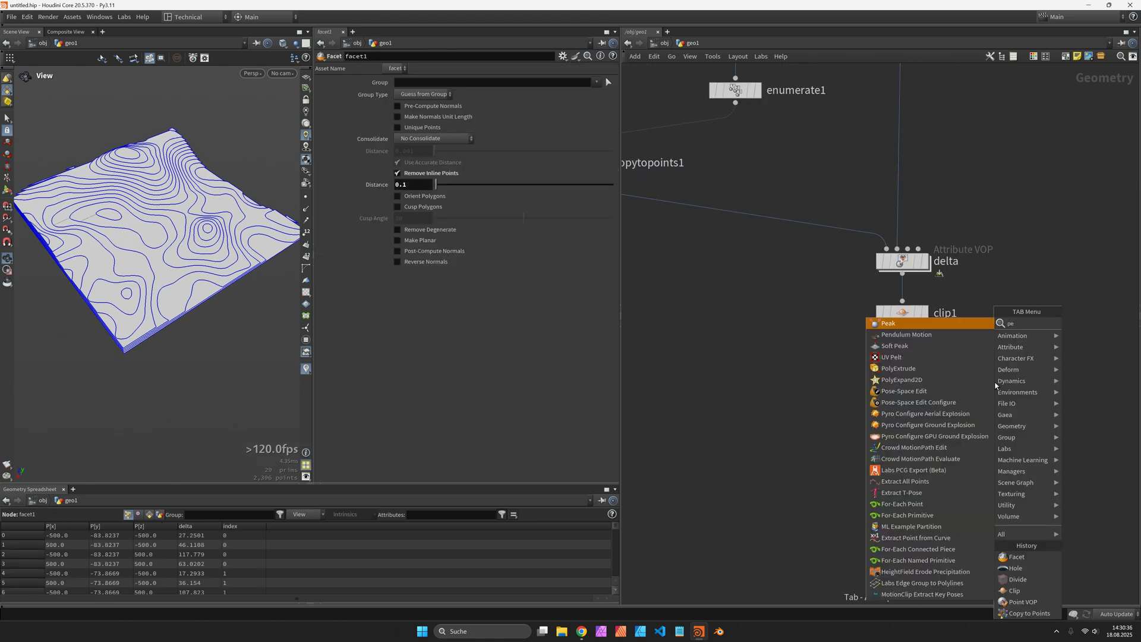
{"action": "type", "text": "xtr"}
{"action": "key", "text": "Return"}
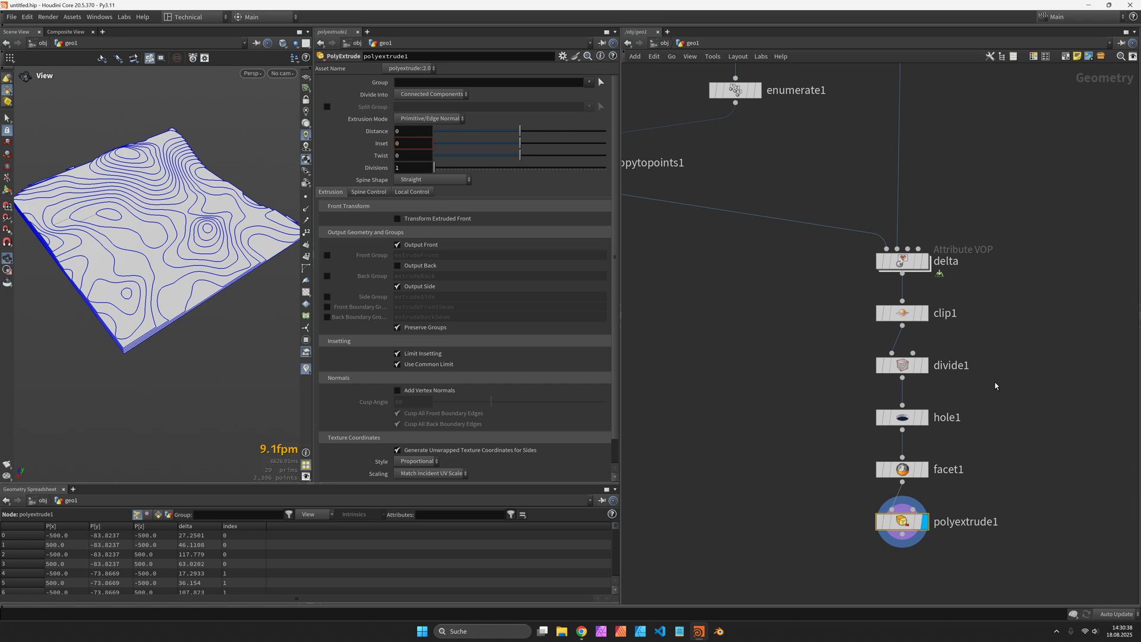
Drive the extrude Distance by a relative reference to the thickness Length, with back faces output
{"action": "scroll", "coordinate": [734, 323], "scroll_direction": "down", "scroll_amount": 3}
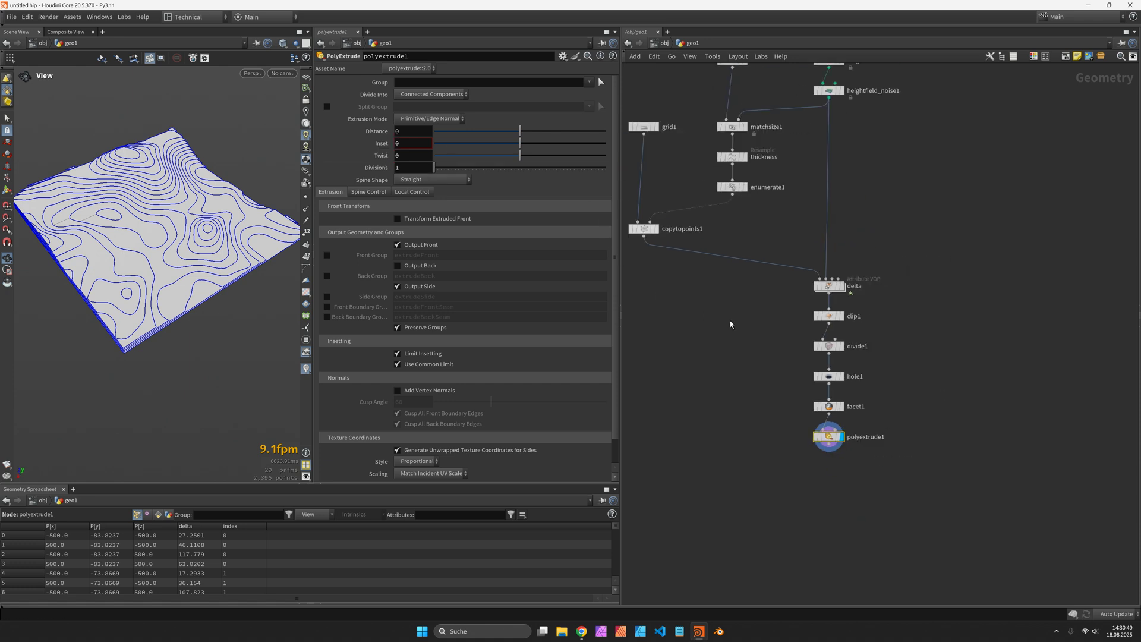
{"action": "left_click", "coordinate": [759, 176]}
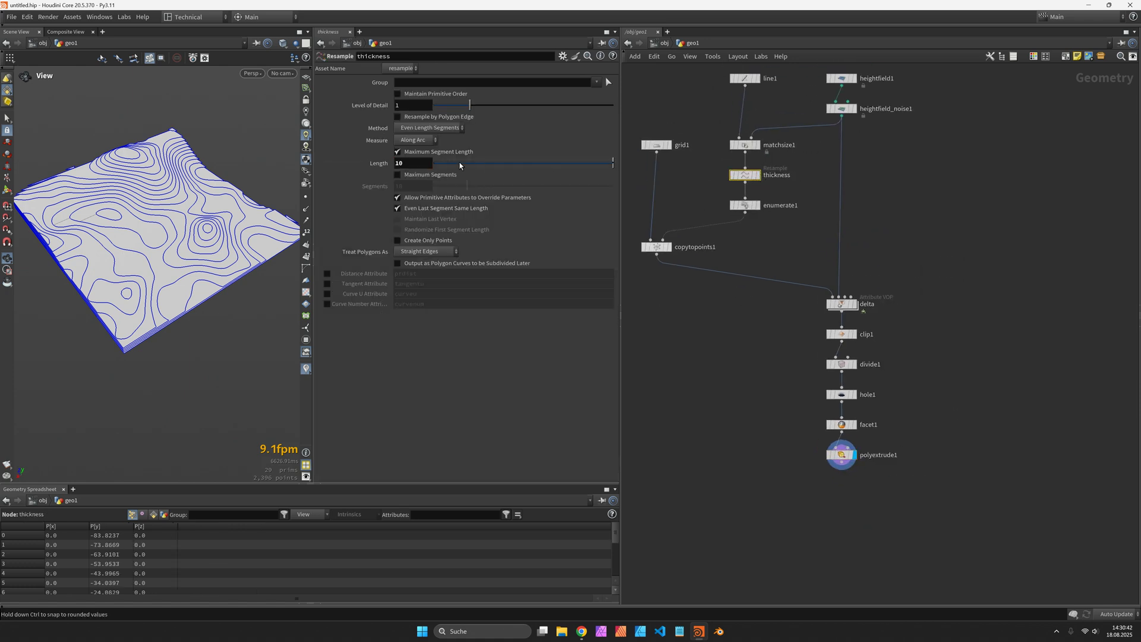
{"action": "right_click", "coordinate": [380, 164]}
{"action": "left_click", "coordinate": [418, 246]}
{"action": "left_click", "coordinate": [830, 450]}
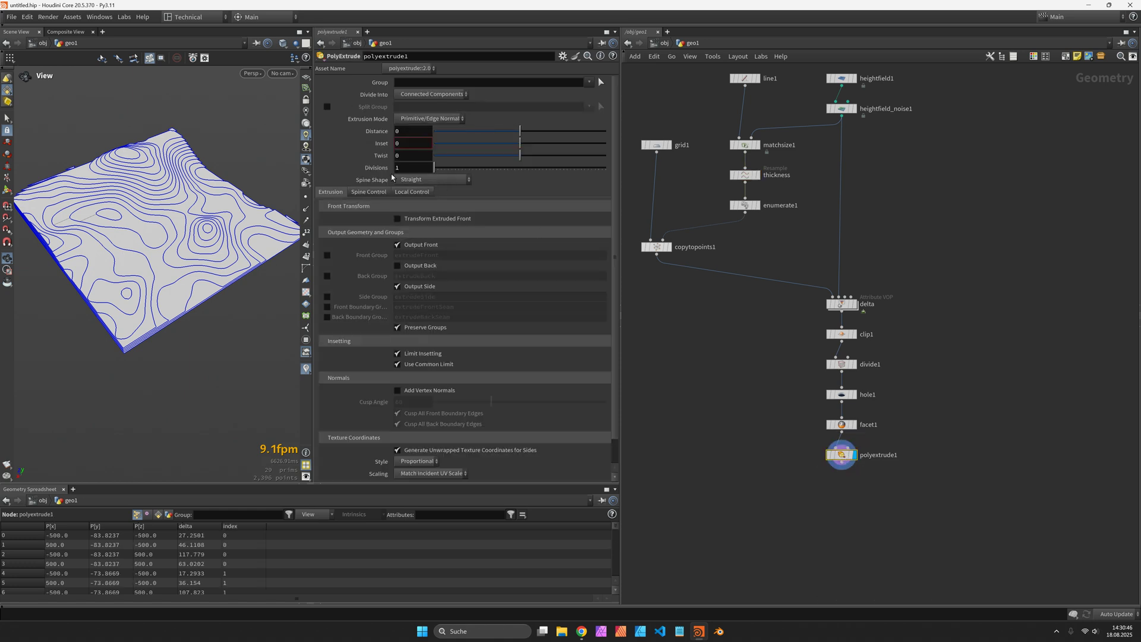
{"action": "right_click", "coordinate": [382, 132]}
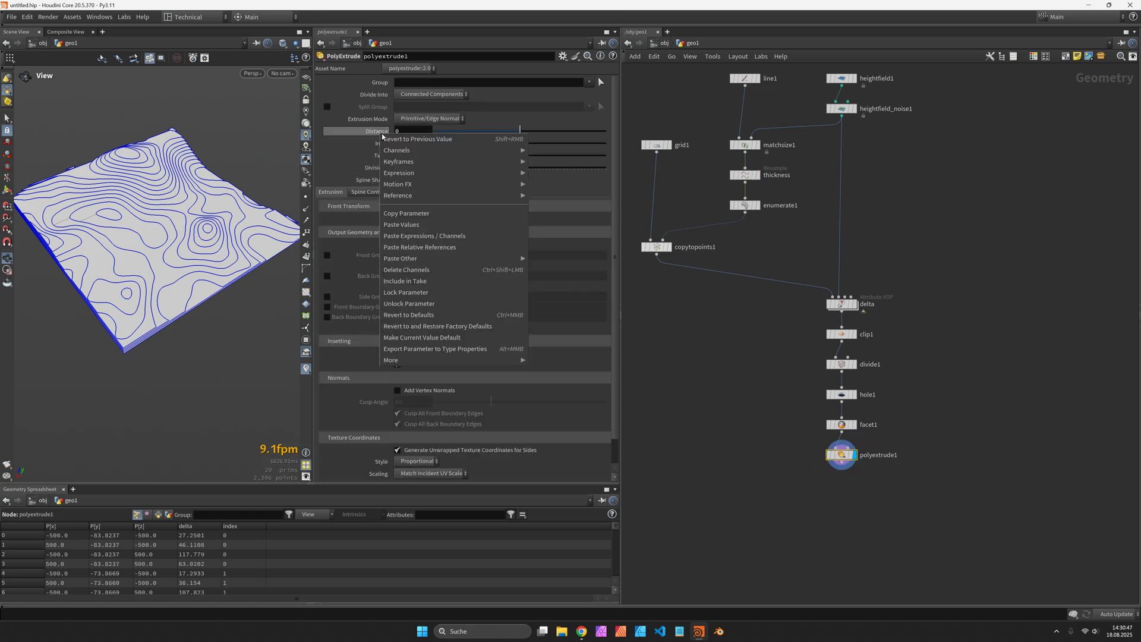
{"action": "left_click", "coordinate": [452, 247]}
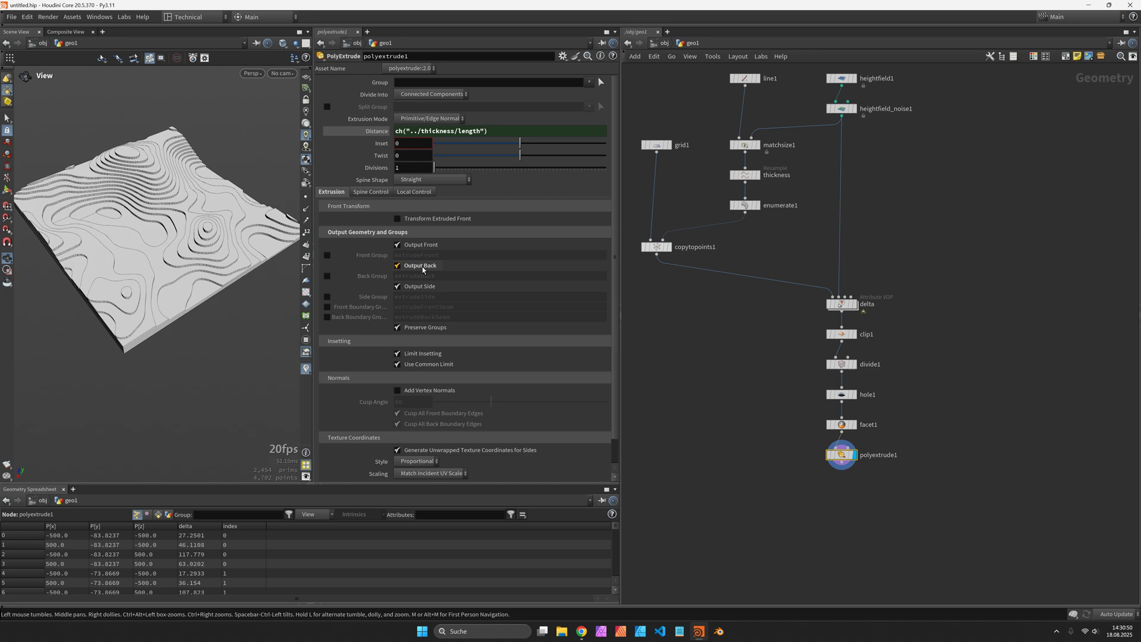
{"action": "scroll", "coordinate": [197, 228], "scroll_direction": "up", "scroll_amount": 6}
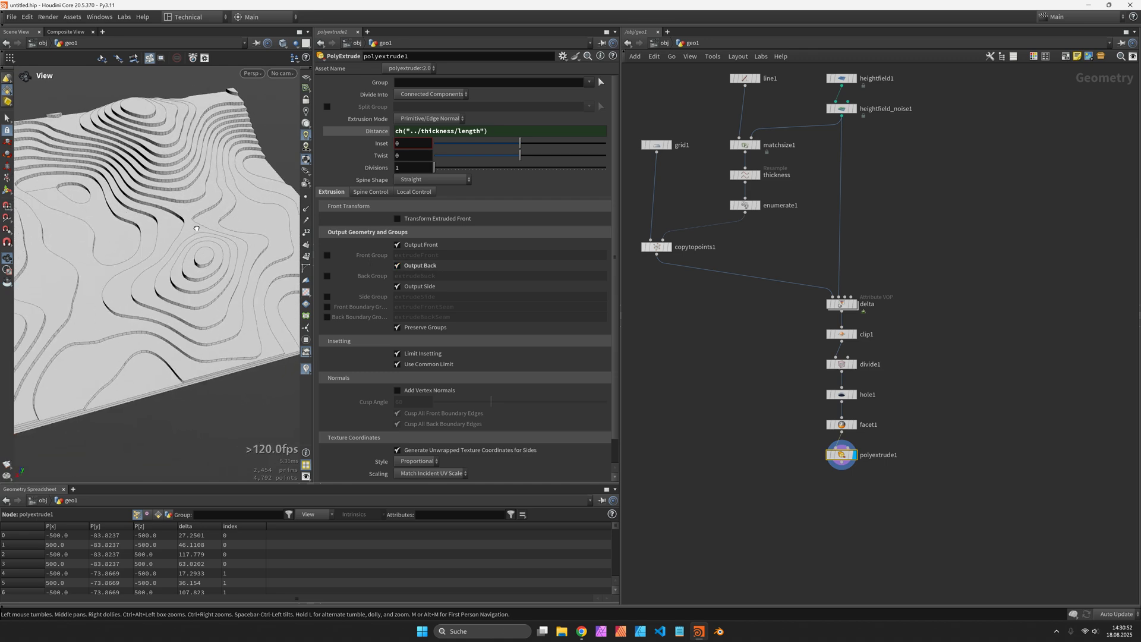
{"action": "mouse_move", "coordinate": [196, 228]}
{"action": "left_mouse_down"}
{"action": "mouse_move", "coordinate": [179, 227]}
{"action": "mouse_move", "coordinate": [214, 236]}
{"action": "left_mouse_up"}
Add an Attribute Adjust Color node after polyextrude1 using Remap Attribute on index
{"action": "key", "text": "Tab"}
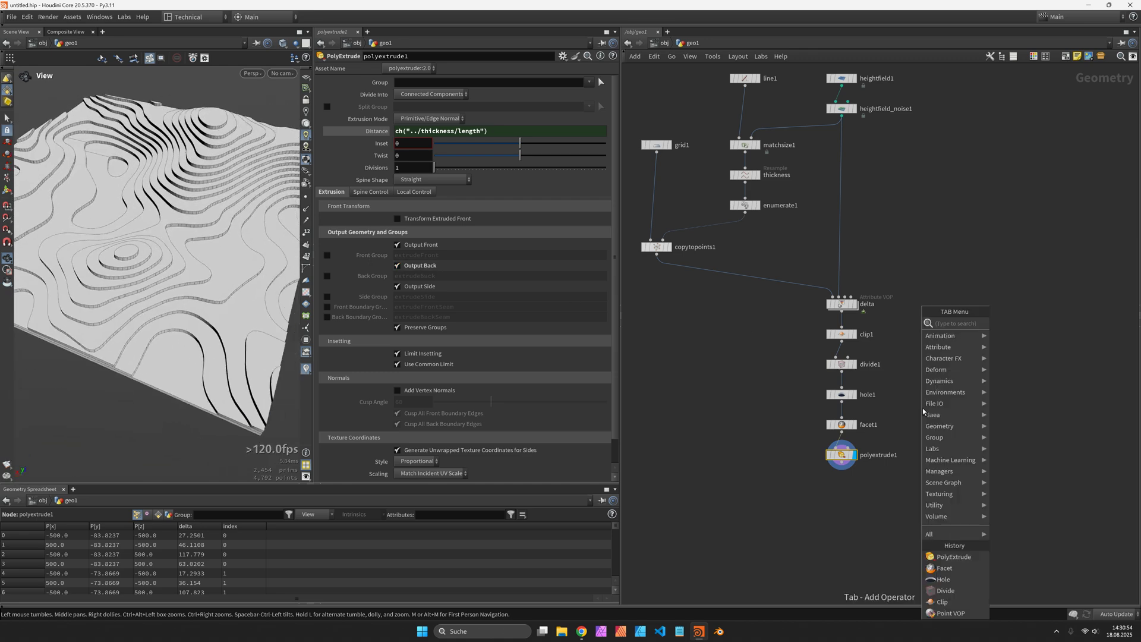
{"action": "type", "text": "acolor"}
{"action": "key", "text": "Return"}
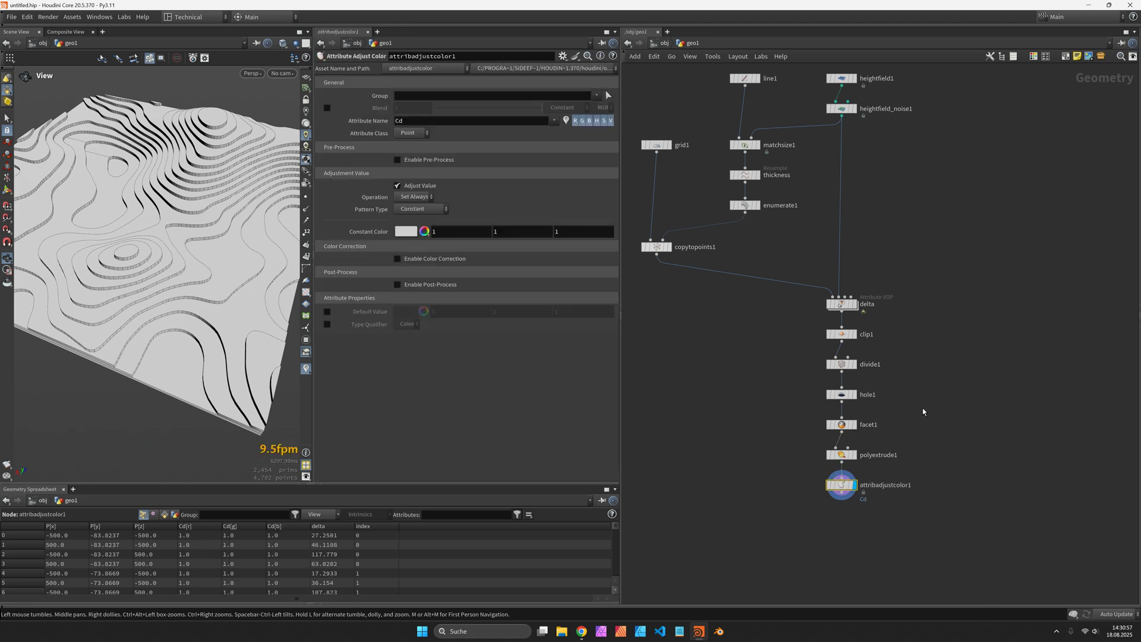
{"action": "left_click", "coordinate": [432, 211]}
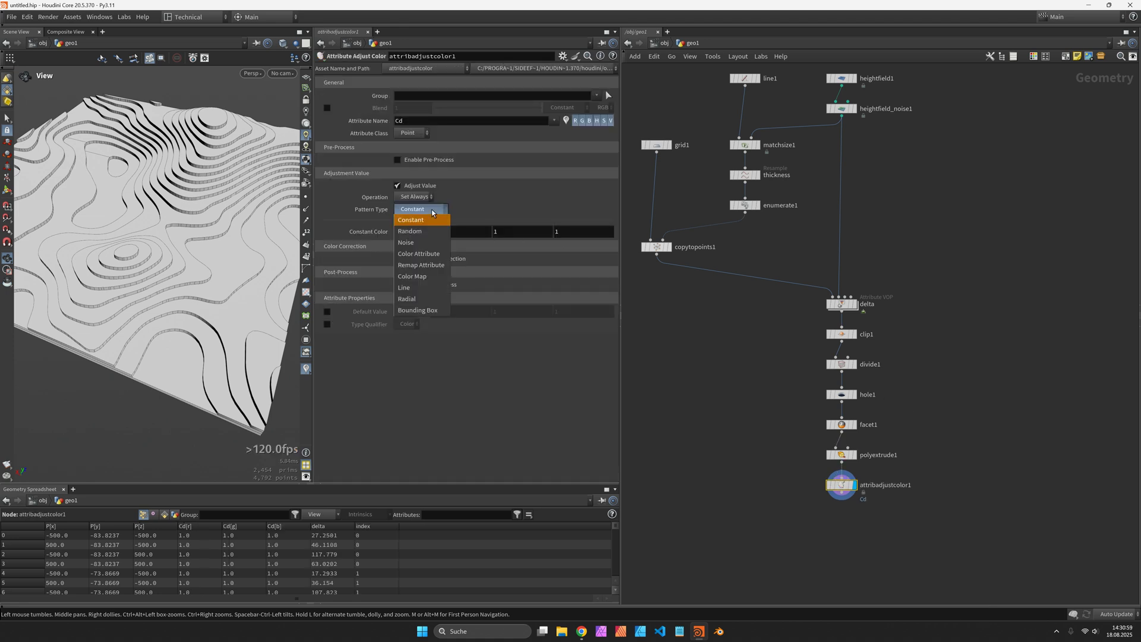
{"action": "left_click", "coordinate": [428, 265]}
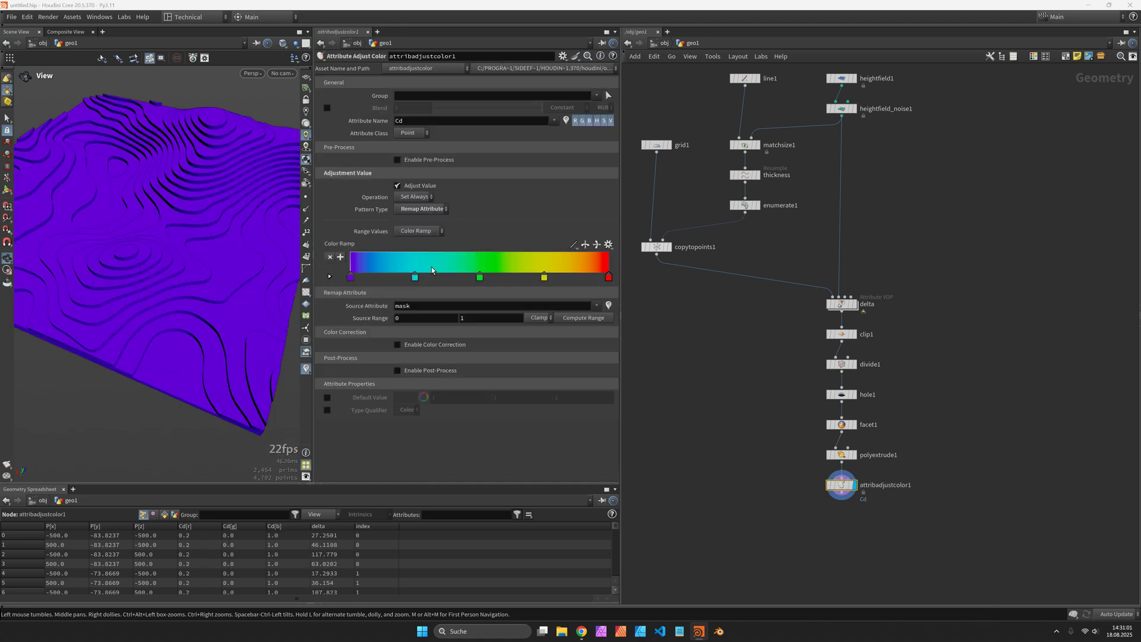
{"action": "left_click", "coordinate": [459, 306]}
{"action": "type", "text": "index"}
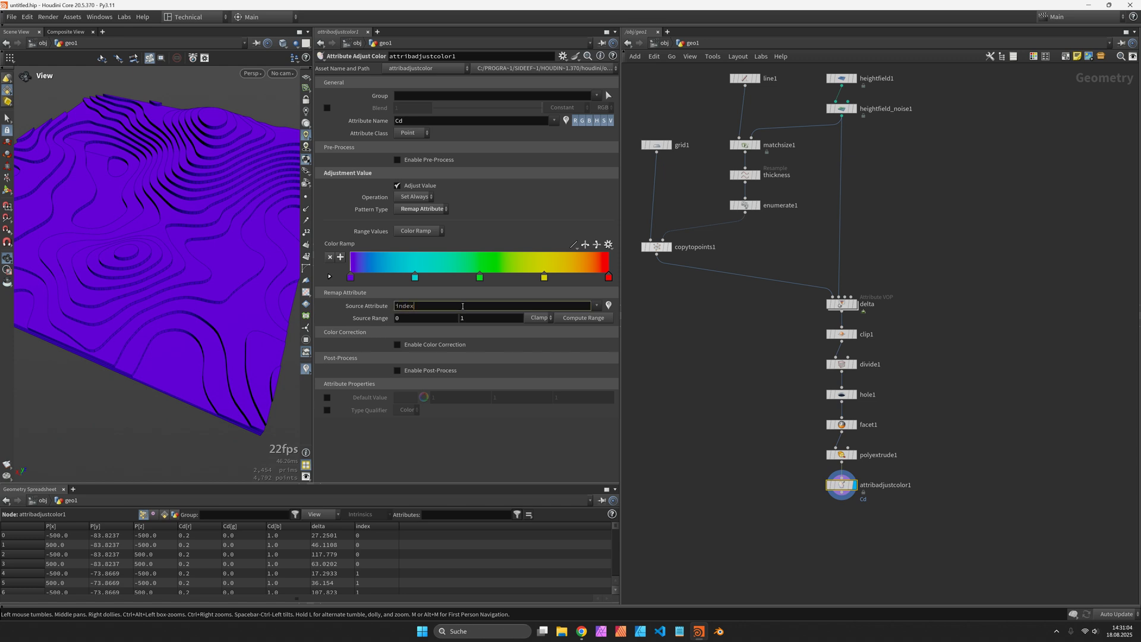
{"action": "key", "text": "Return"}
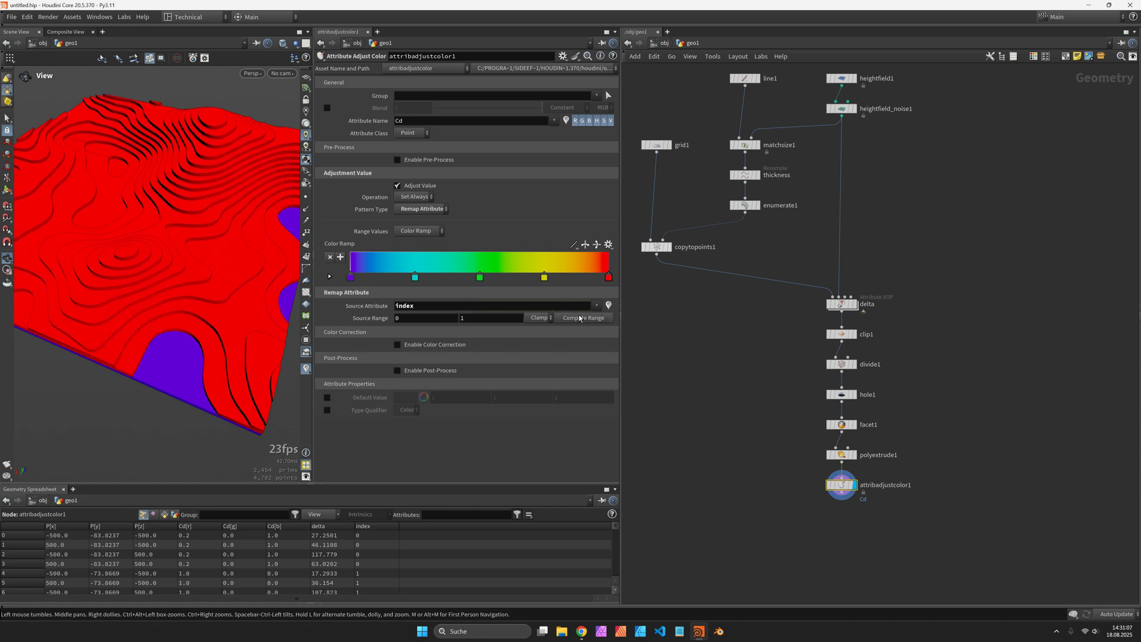
Compute the source range, then set its maximum to nuniquevals(0, D_POINT, 'index')
{"action": "left_click", "coordinate": [592, 323]}
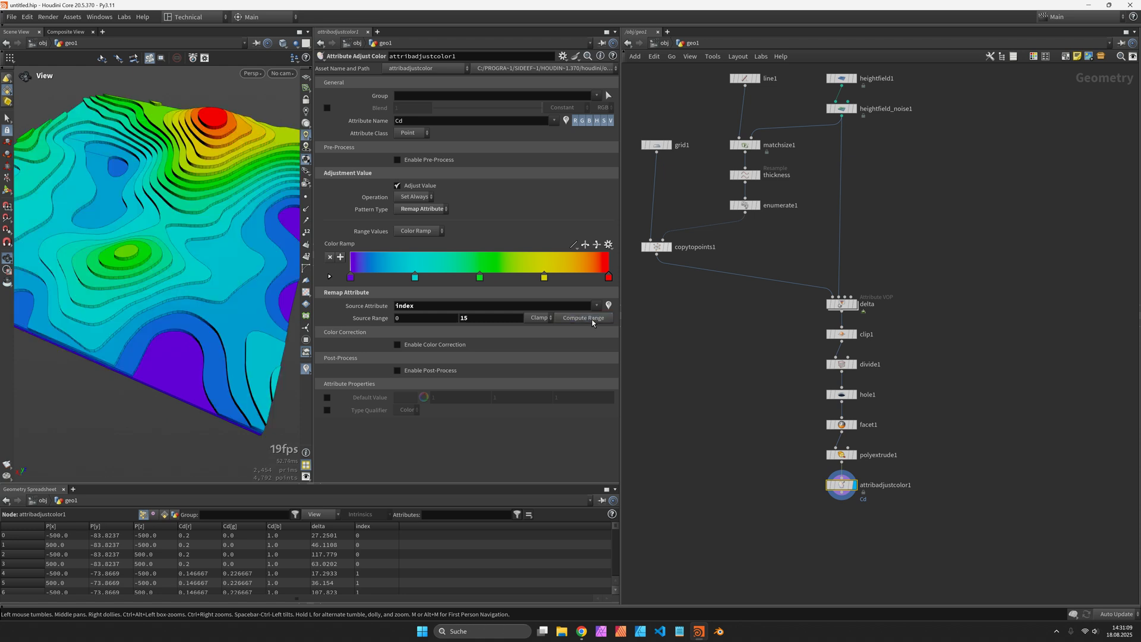
{"action": "double_click", "coordinate": [501, 320]}
{"action": "type", "text": "nun"}
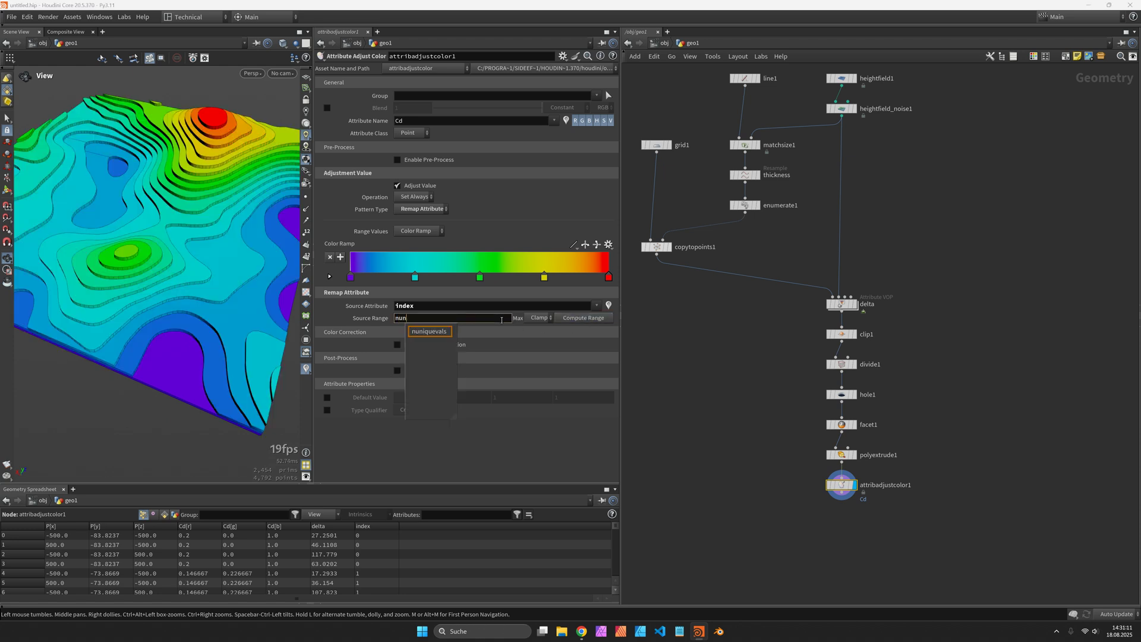
{"action": "key", "text": "Return"}
{"action": "type", "text": "(0,"}
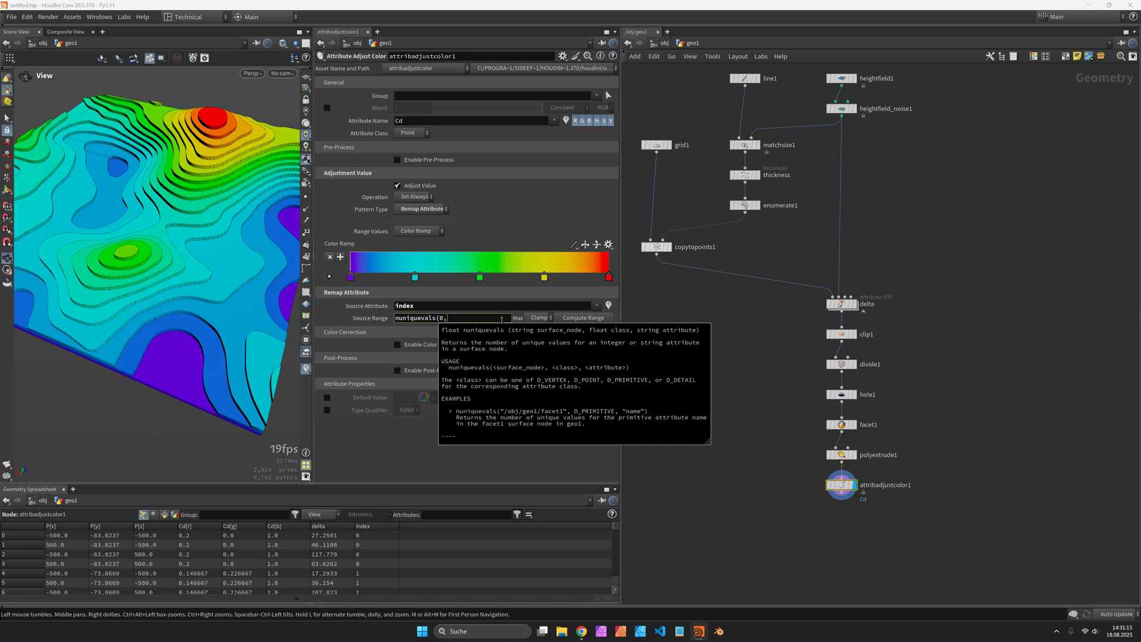
{"action": "type", "text": " D_PO"}
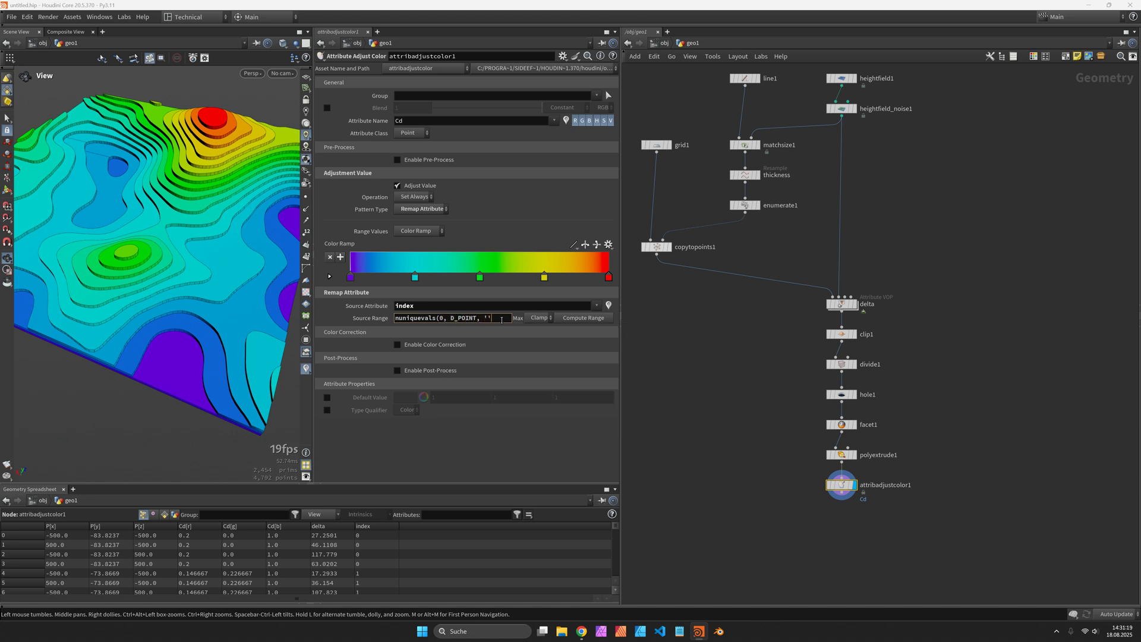
{"action": "type", "text": "INT, 'index')-1"}
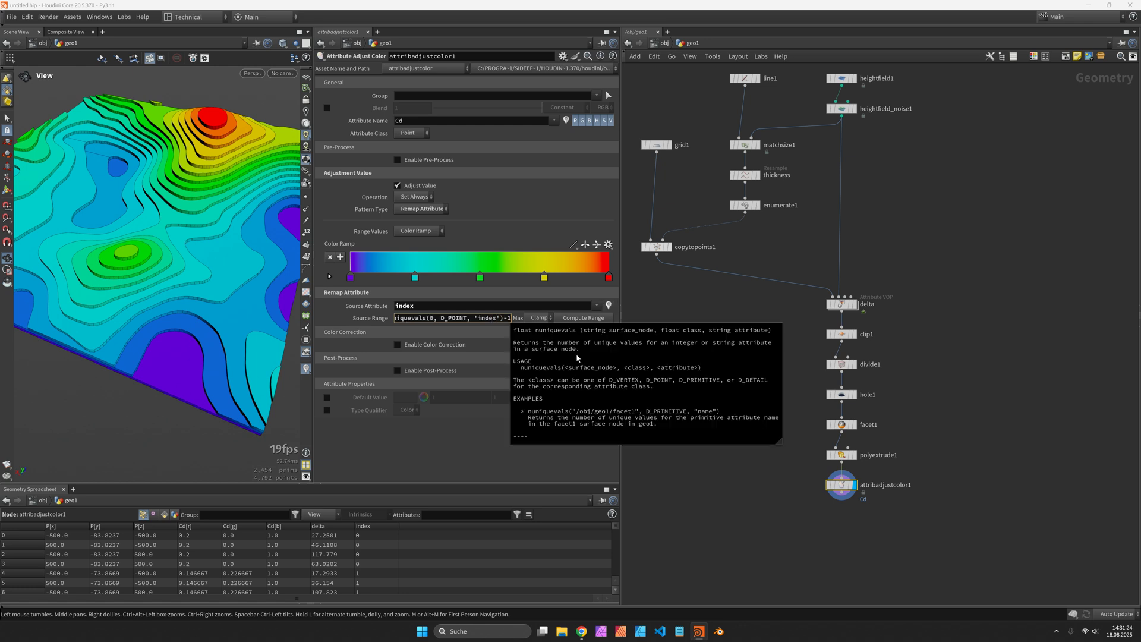
{"action": "key", "text": "Return"}
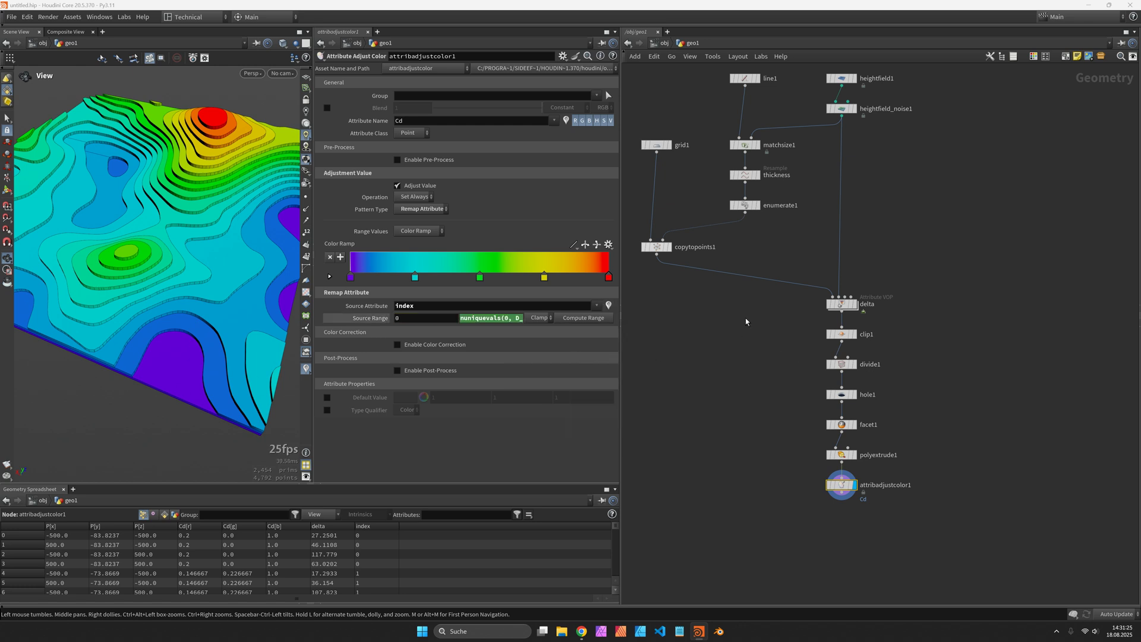
Set heightfield_noise1's Amplitude to 2222 and inspect the taller peaks
{"action": "left_click", "coordinate": [840, 109]}
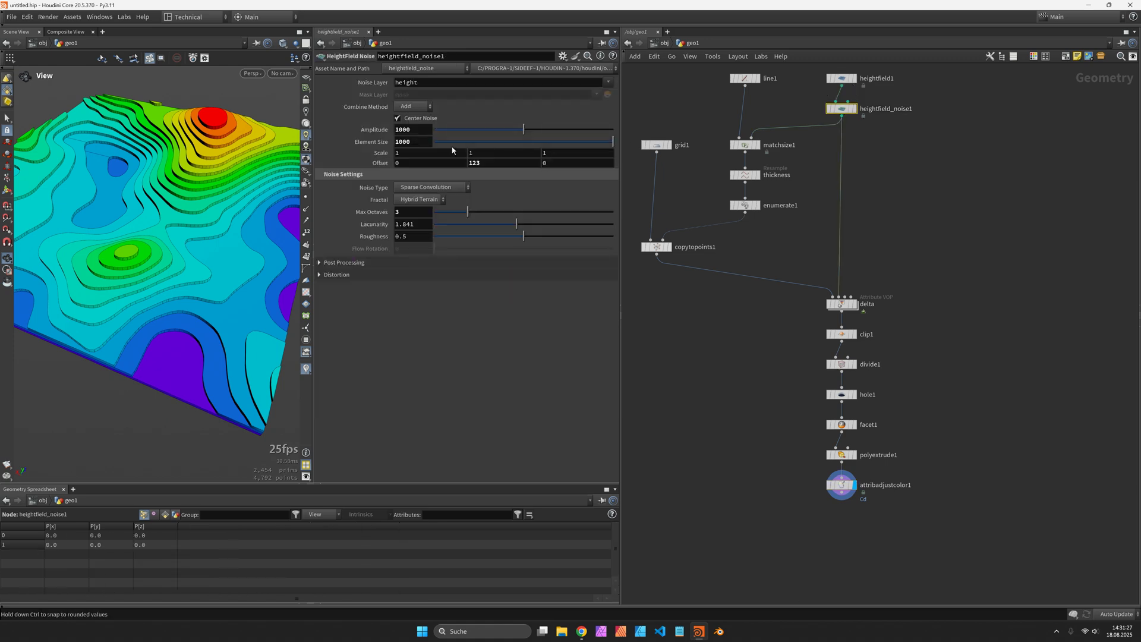
{"action": "double_click", "coordinate": [410, 132]}
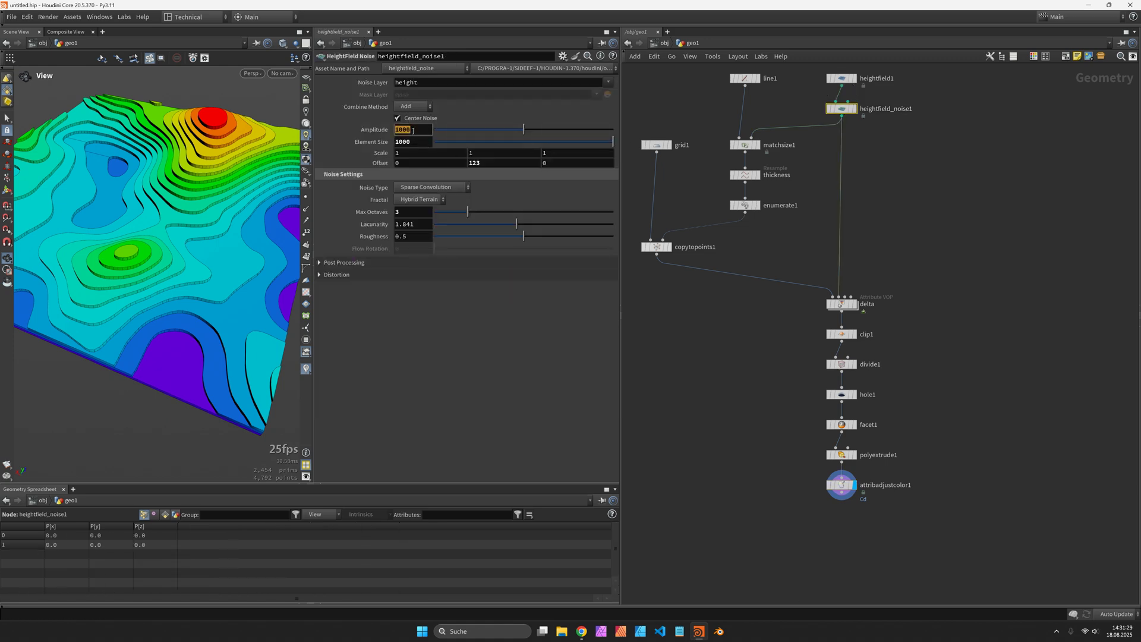
{"action": "type", "text": "2222"}
{"action": "key", "text": "Return"}
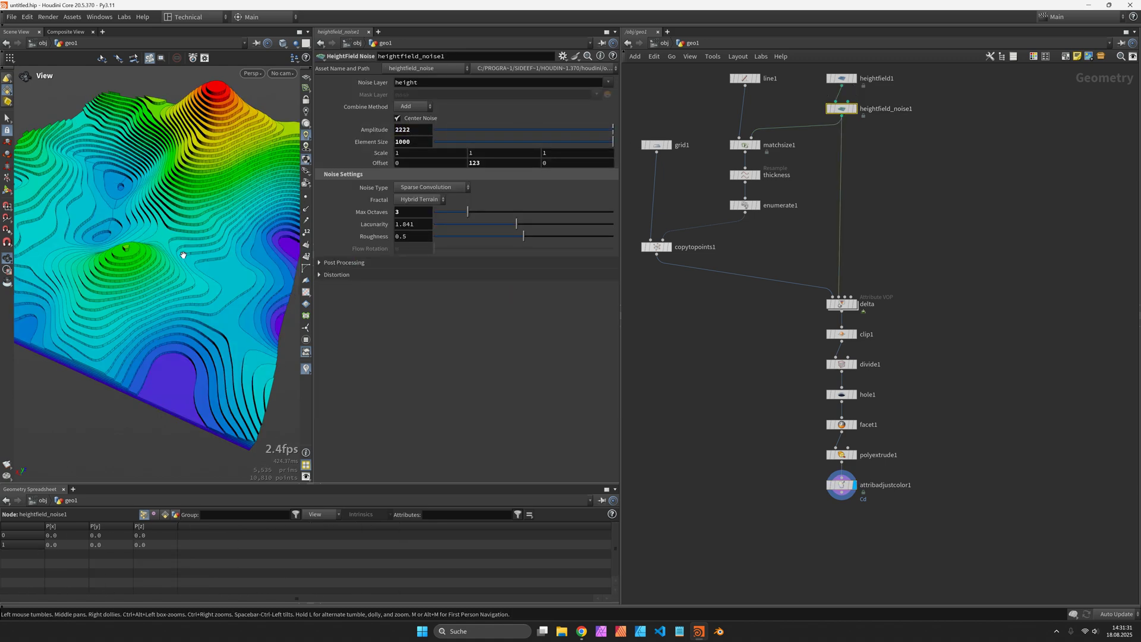
{"action": "left_click_drag", "start_coordinate": [157, 250], "coordinate": [246, 267]}
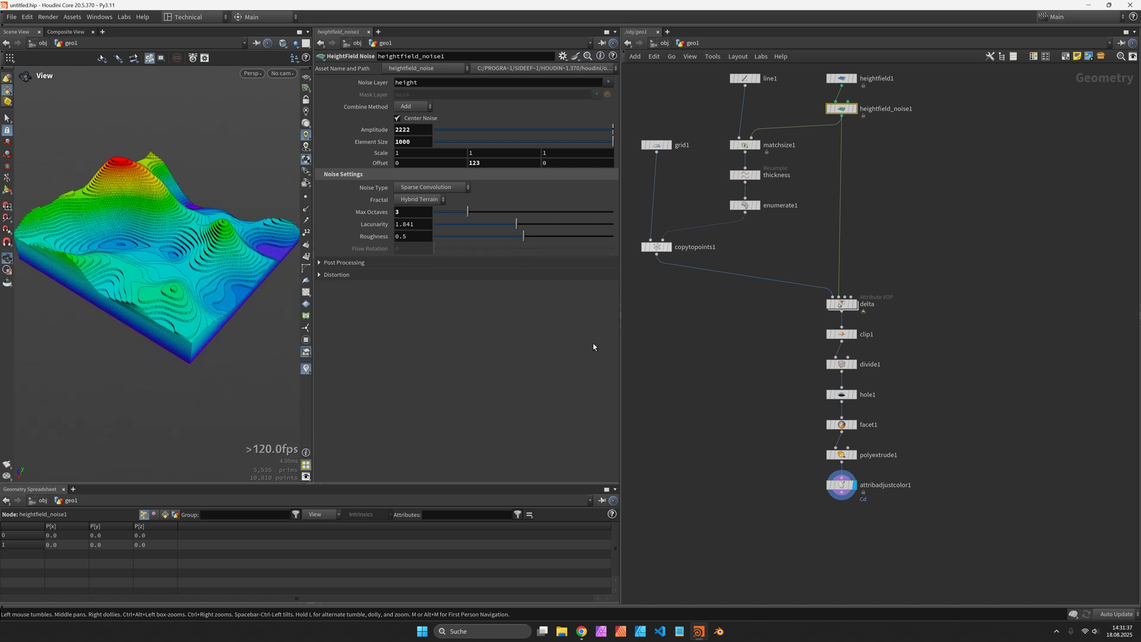